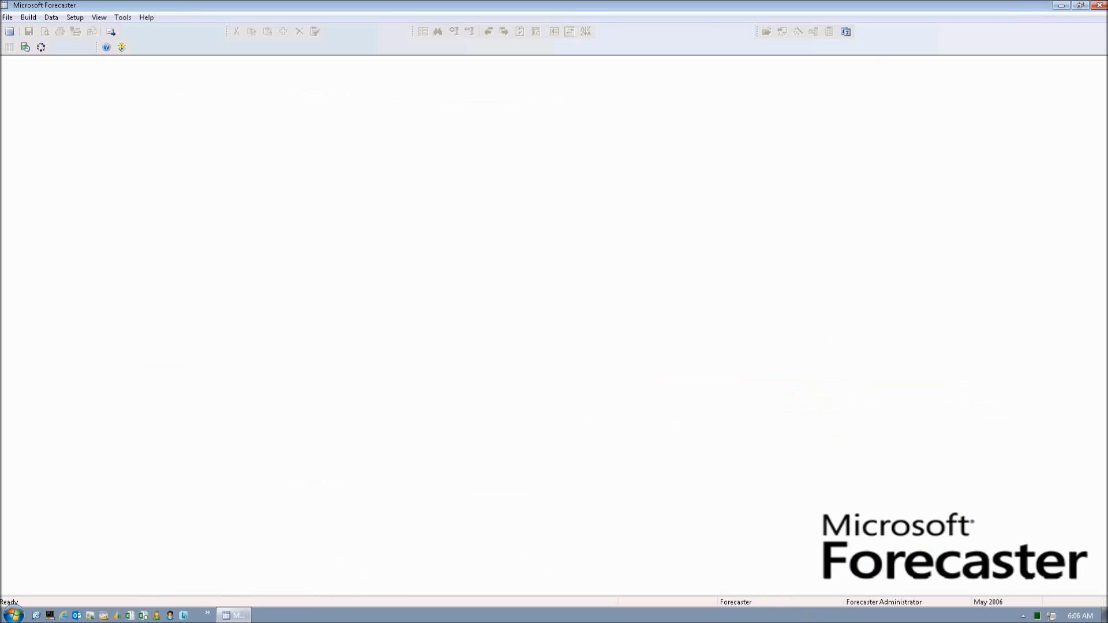
- Open the BUDGET2006 input set for department 11010 NY Manufacturing with accounts as rows
left_click(50, 16)
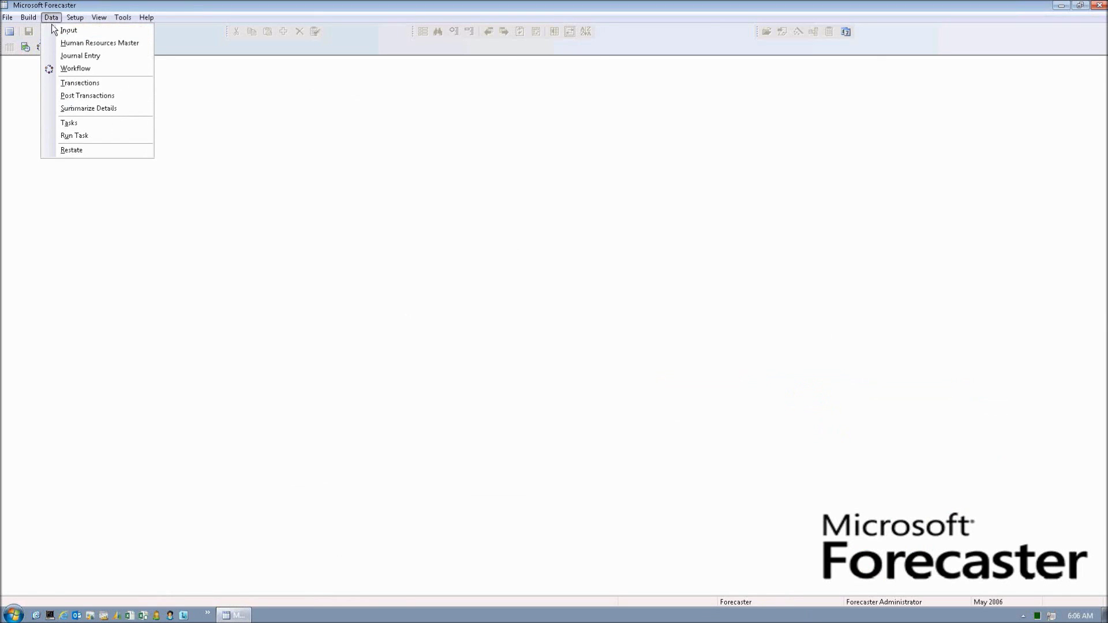
left_click(65, 33)
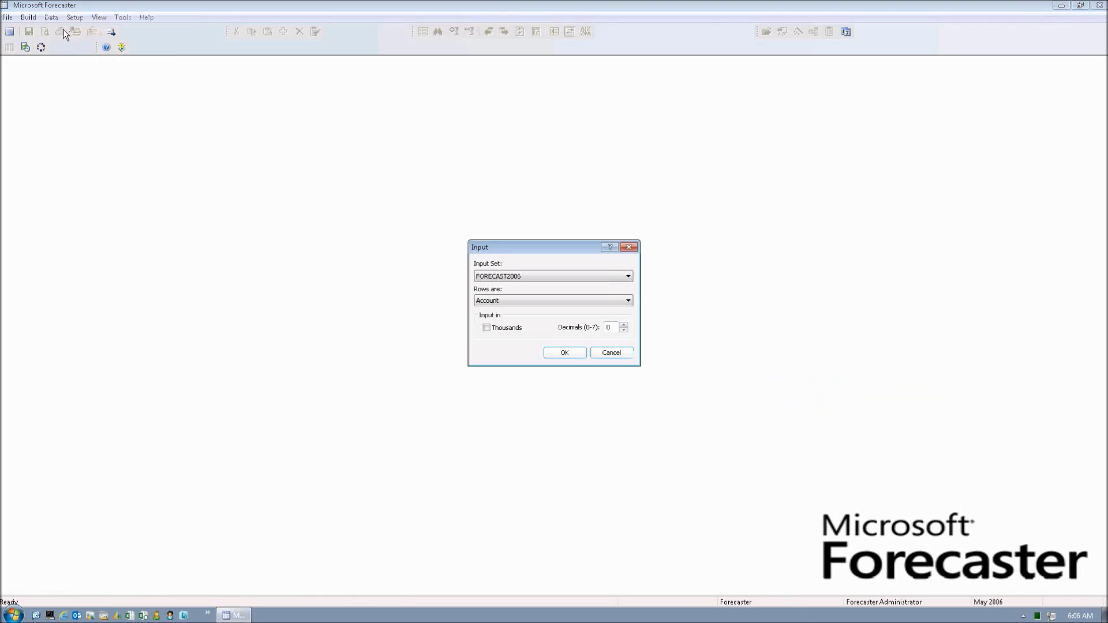
left_click(628, 277)
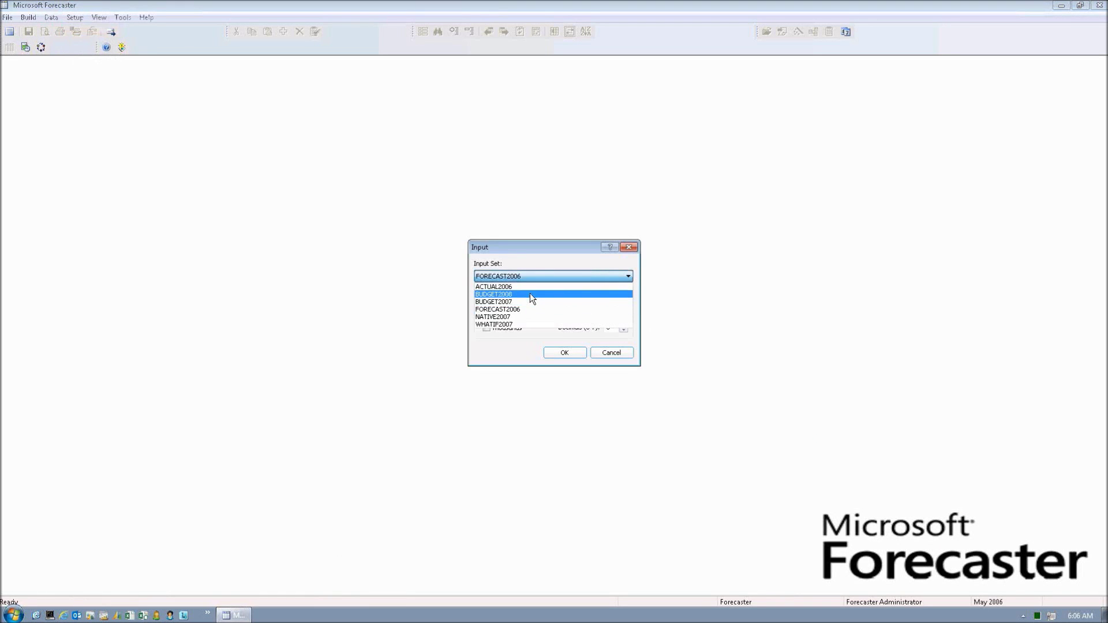
left_click(530, 293)
left_click(573, 351)
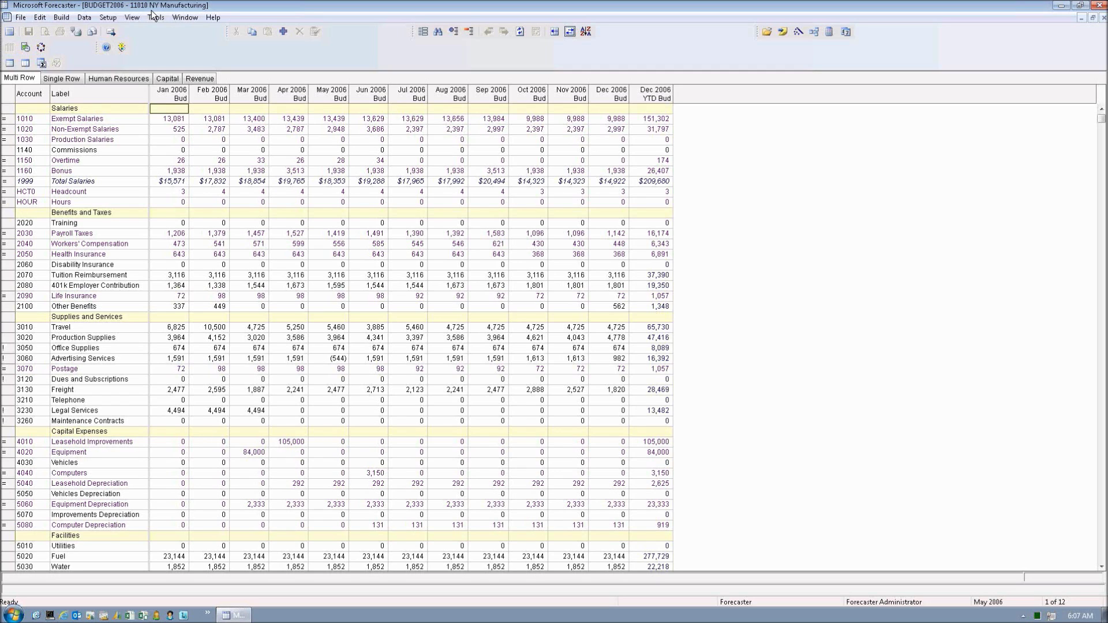
- Check the Training, Workers' Compensation and Exempt Salaries accounts and view the department's Human Resources employee detail
left_click(58, 235)
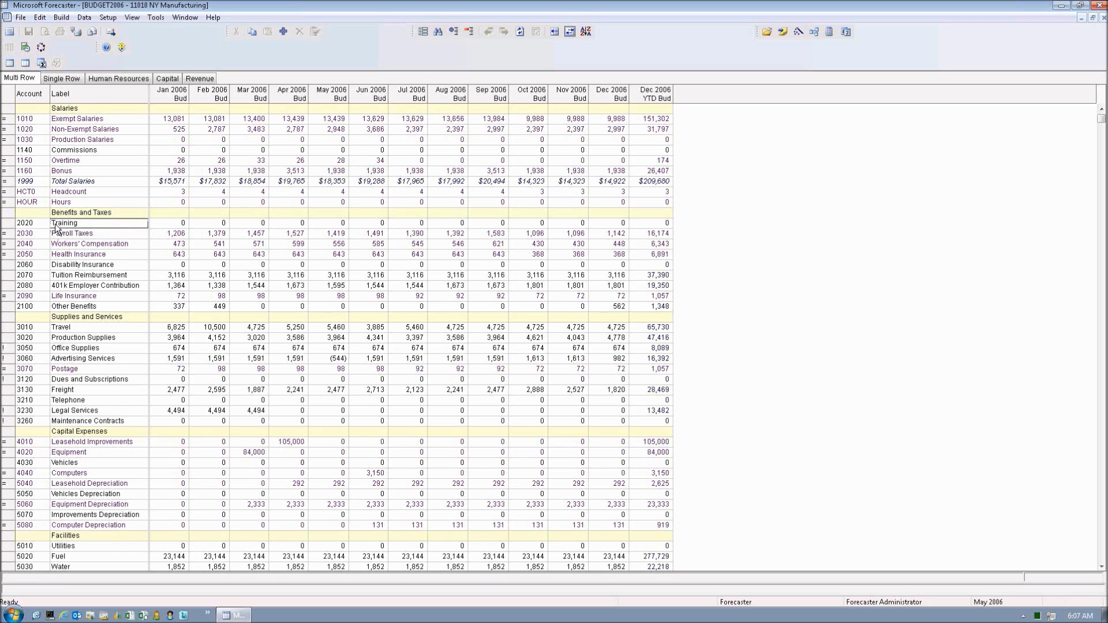
left_click(60, 245)
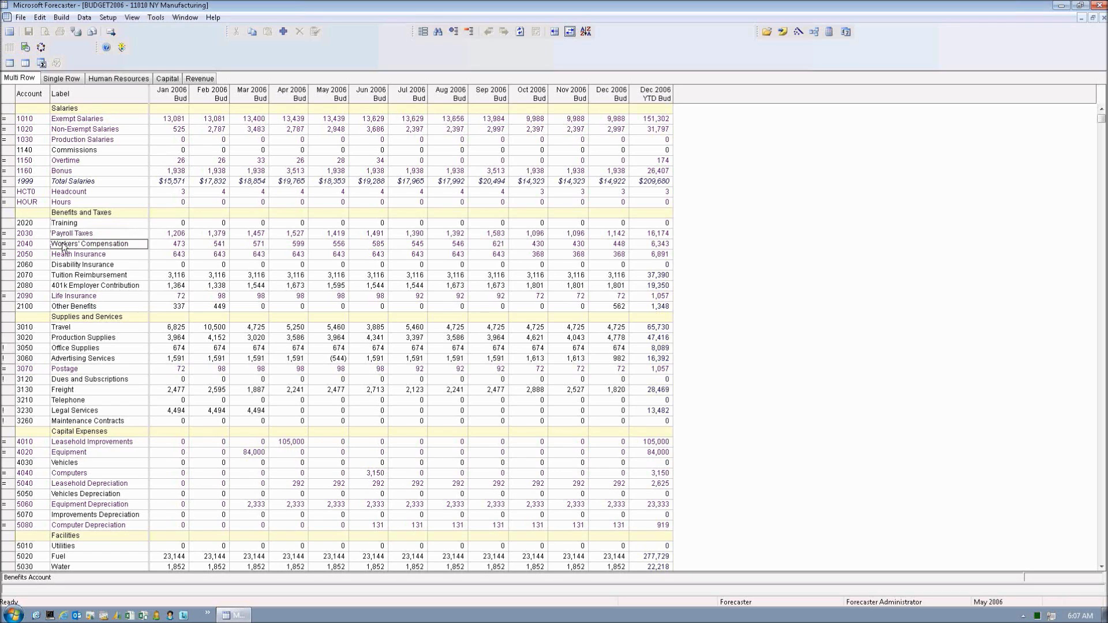
left_click(76, 121)
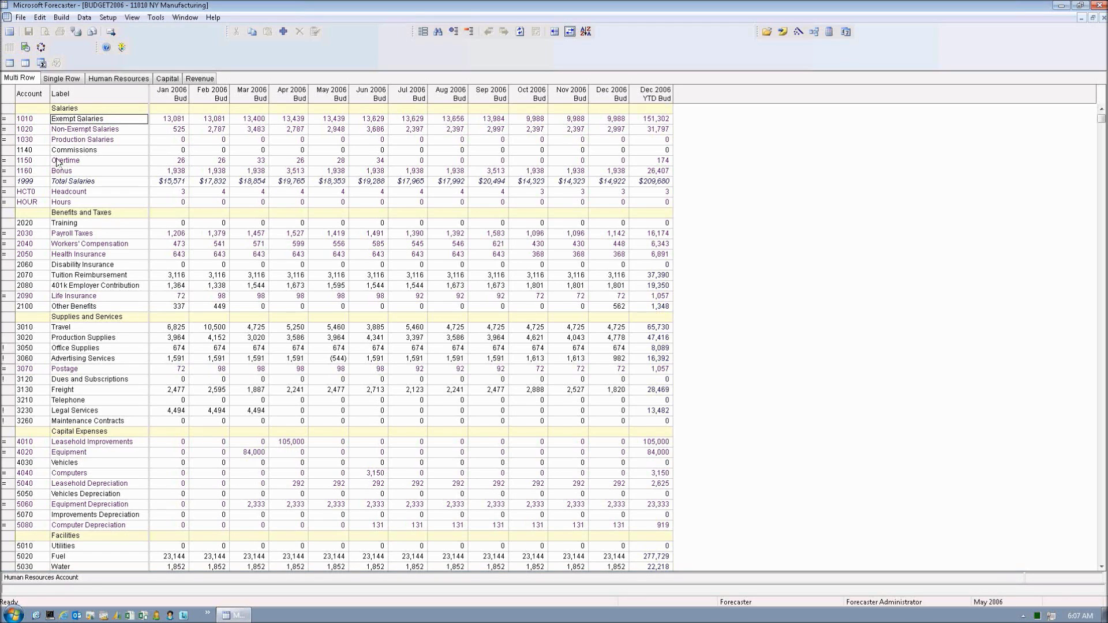
left_click(107, 80)
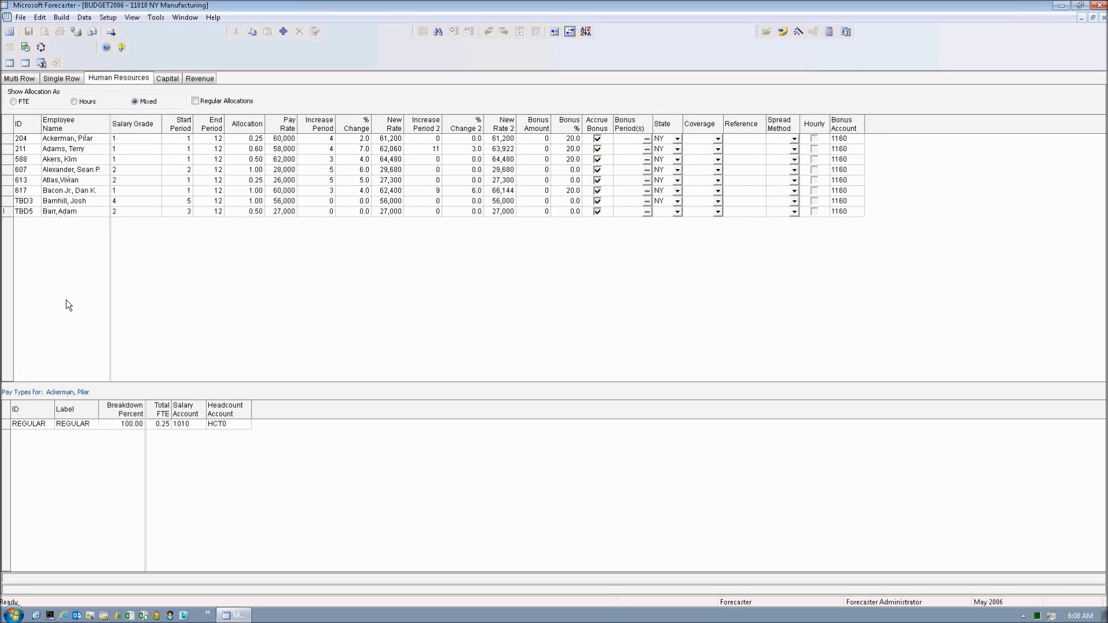
left_click(282, 142)
- Open the Human Resources Setup for BUDGET2006
left_click(108, 18)
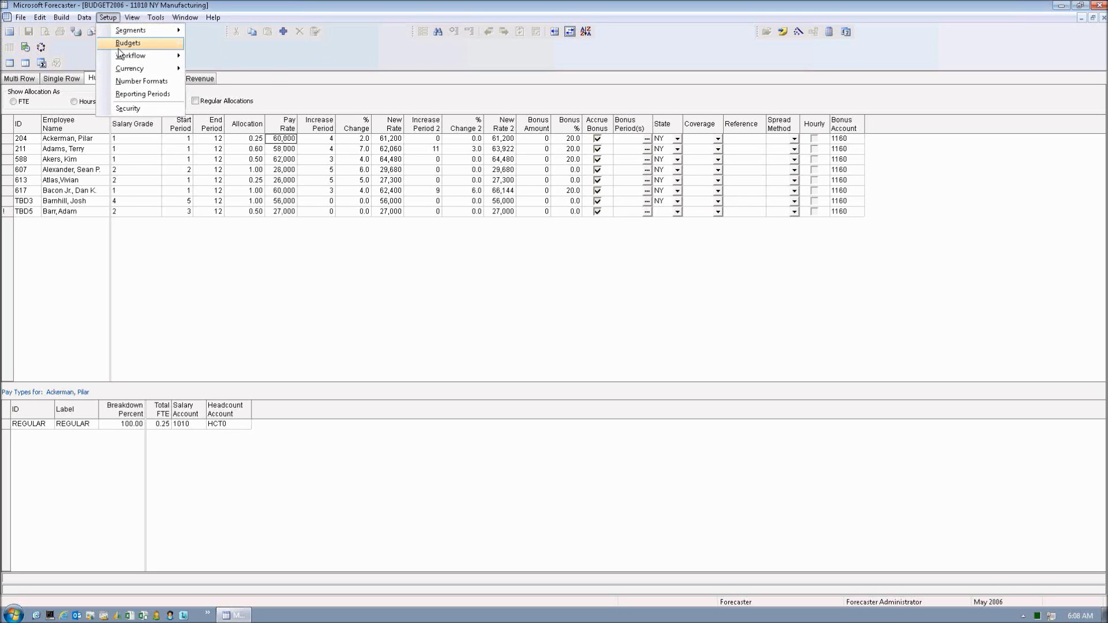
mouse_move(122, 48)
left_click(236, 69)
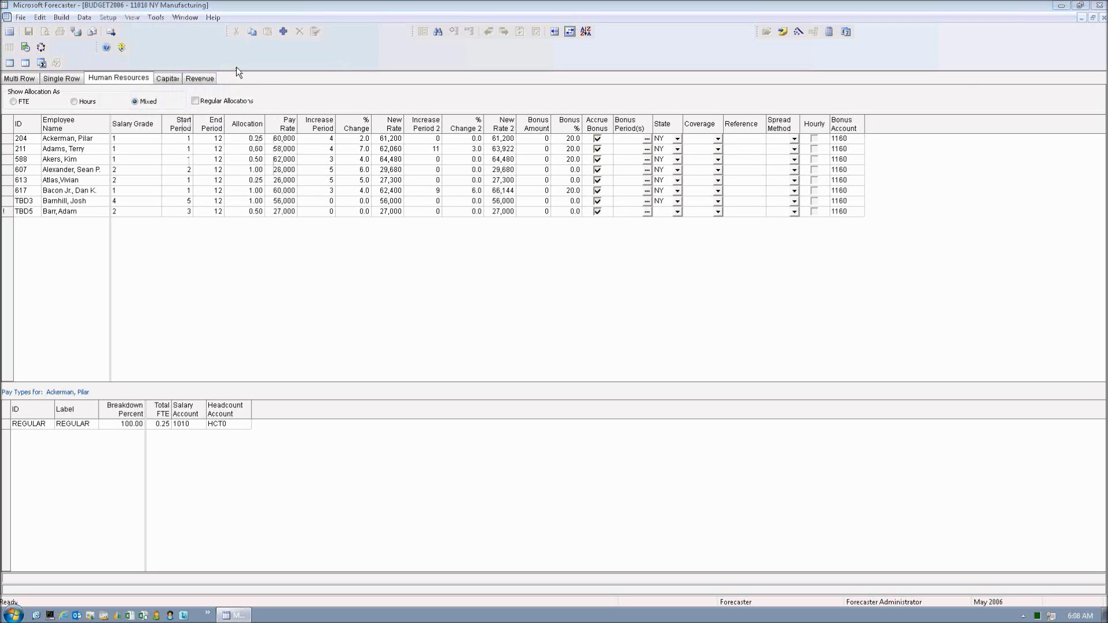
left_click(563, 329)
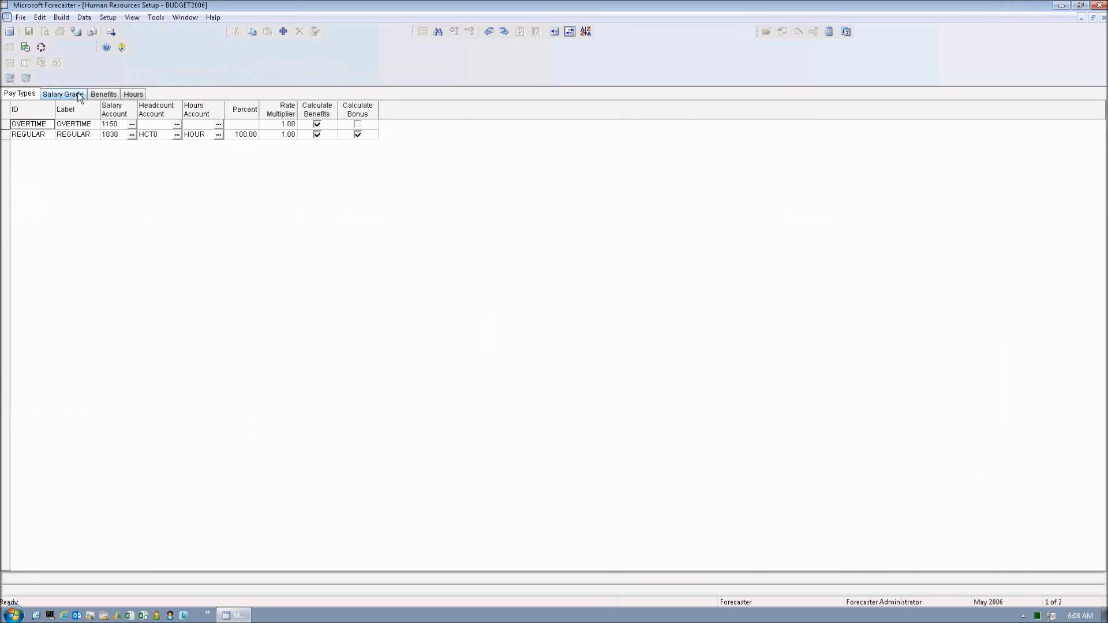
- Review the benefits, pay types and salary grades in the Human Resources Setup and close it
left_click(99, 93)
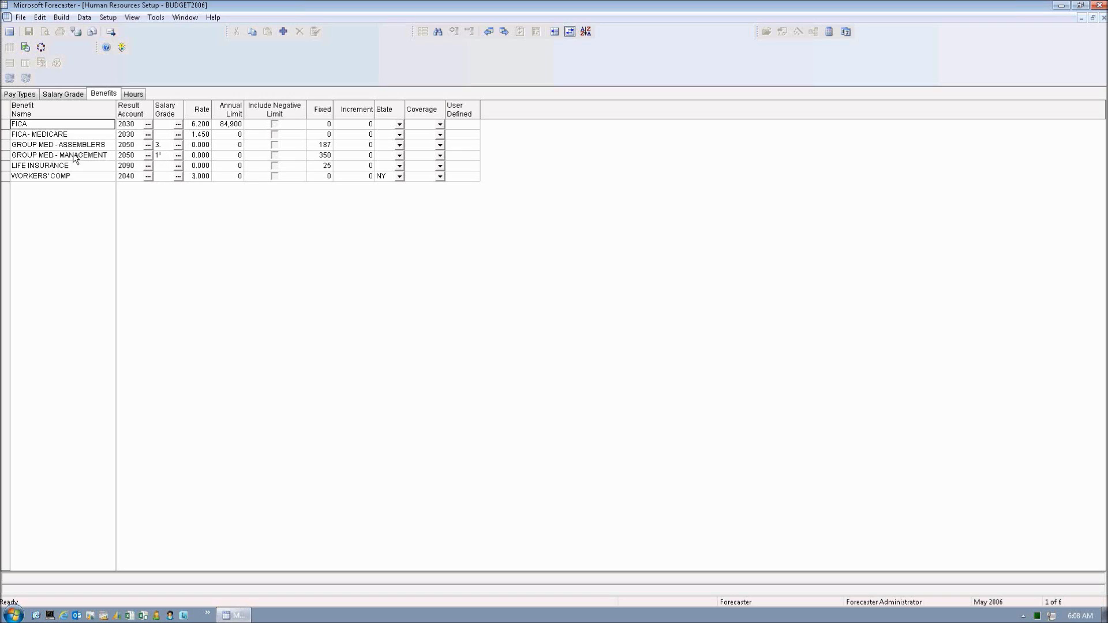
left_click(20, 95)
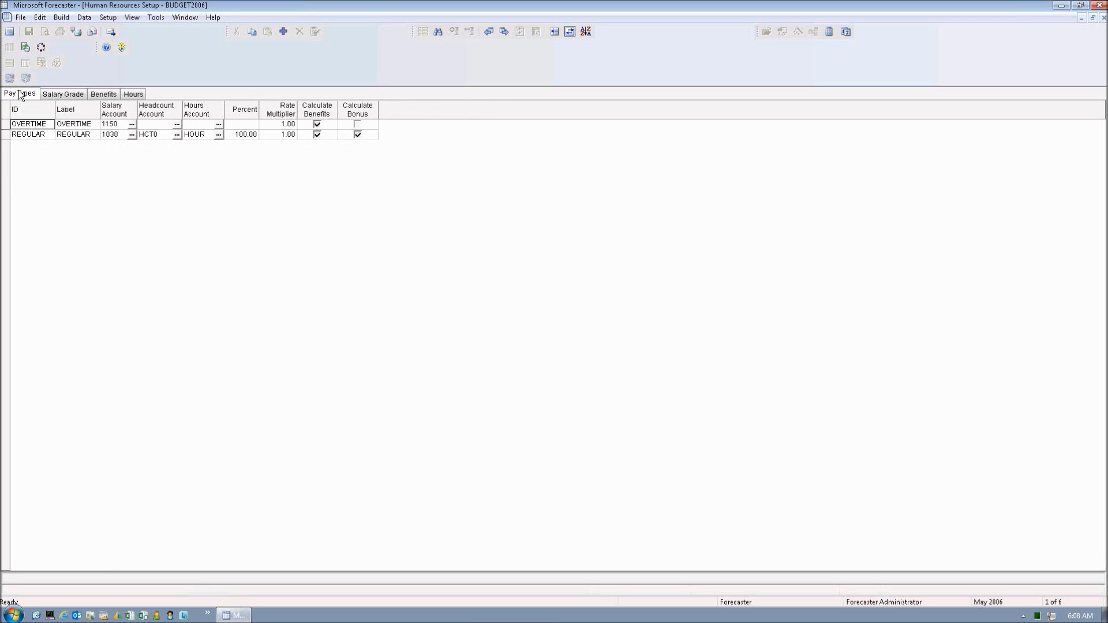
left_click(65, 92)
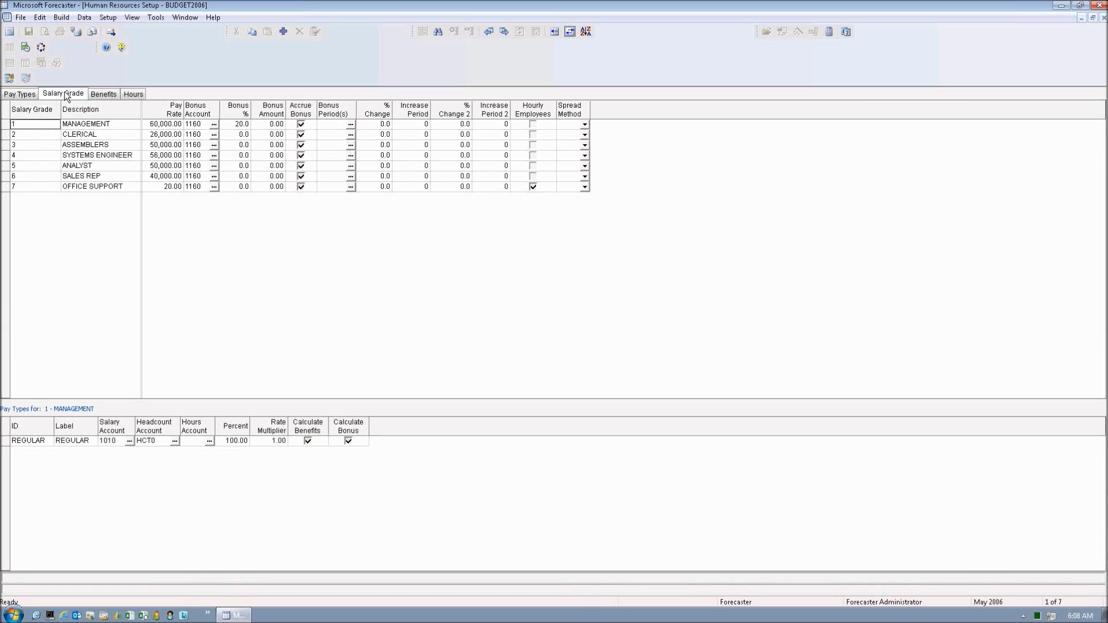
left_click(1103, 18)
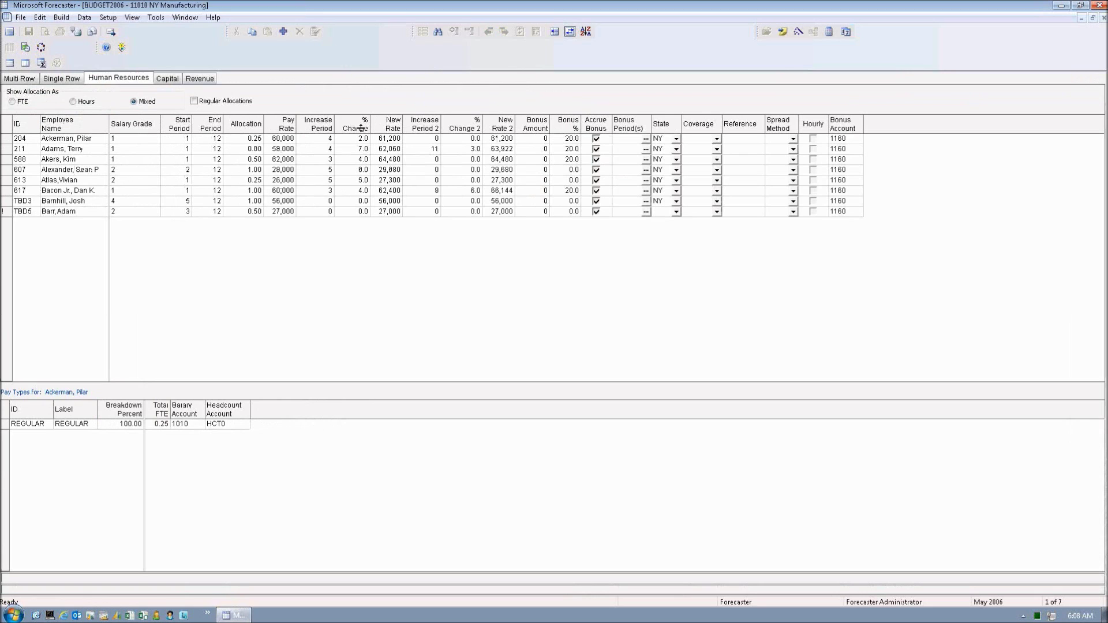
- Check the Vehicles account in the multi-row input and look through the Capital and Revenue inputs, including the market lookup
left_click(29, 80)
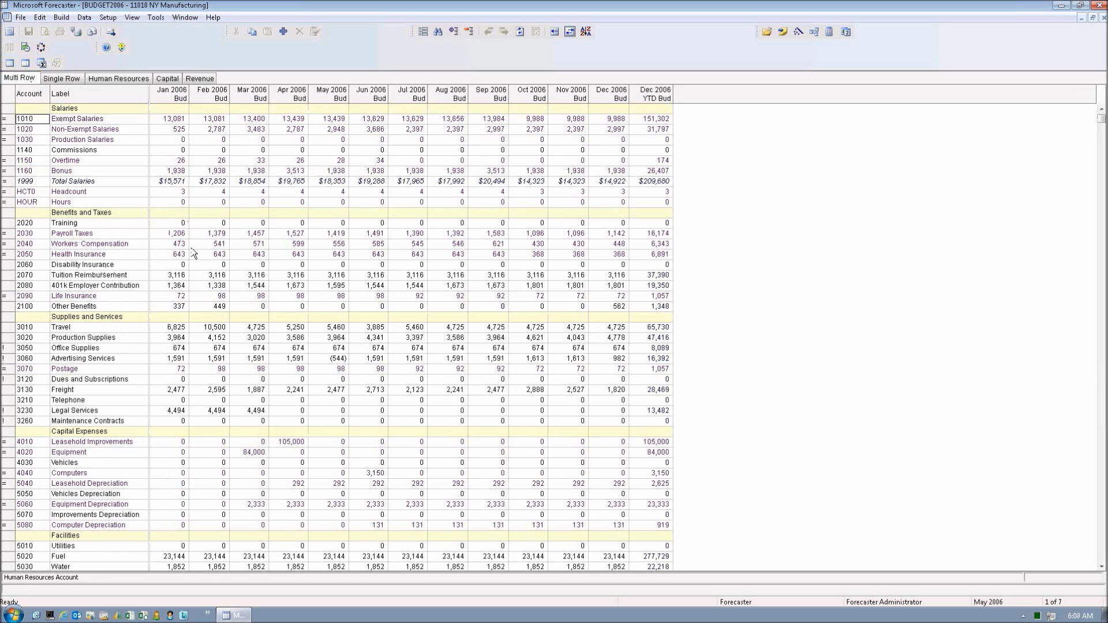
left_click(131, 462)
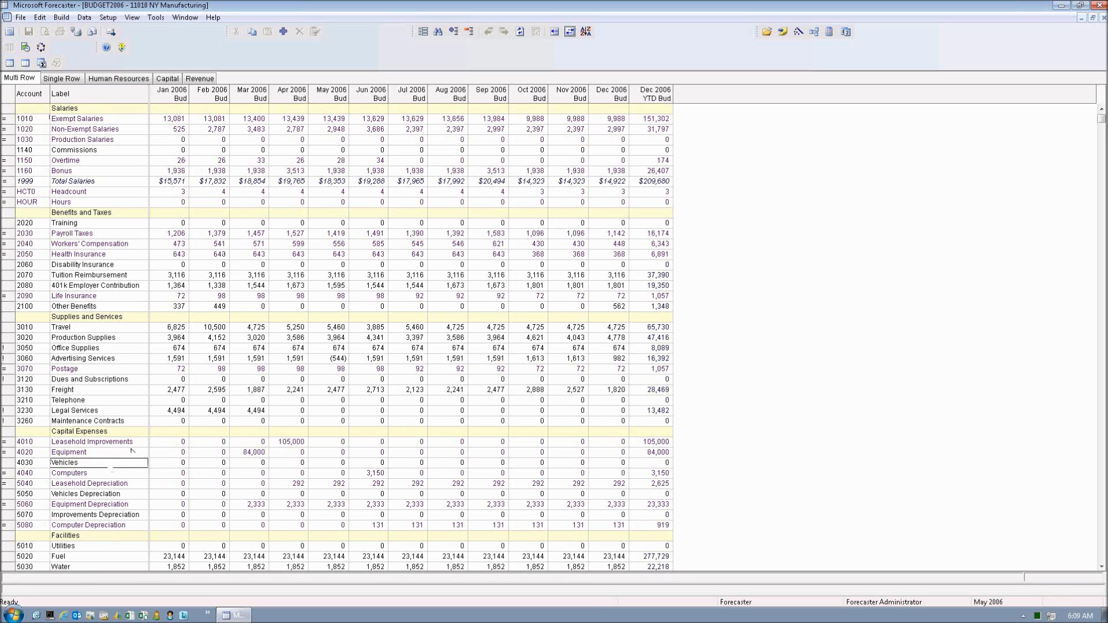
left_click(168, 80)
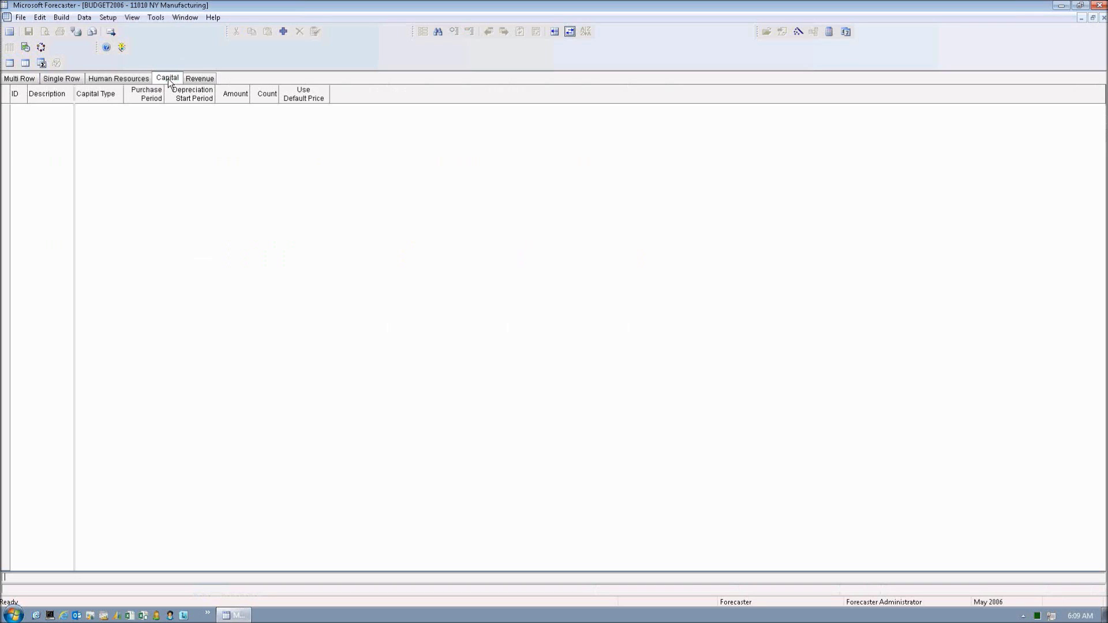
left_click(199, 80)
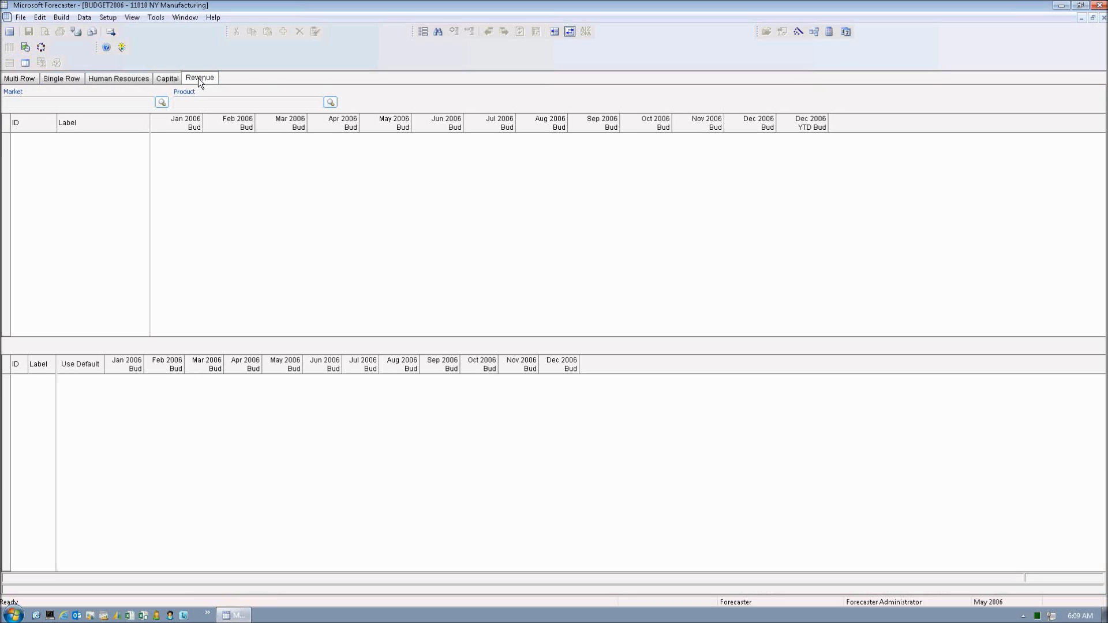
left_click(162, 102)
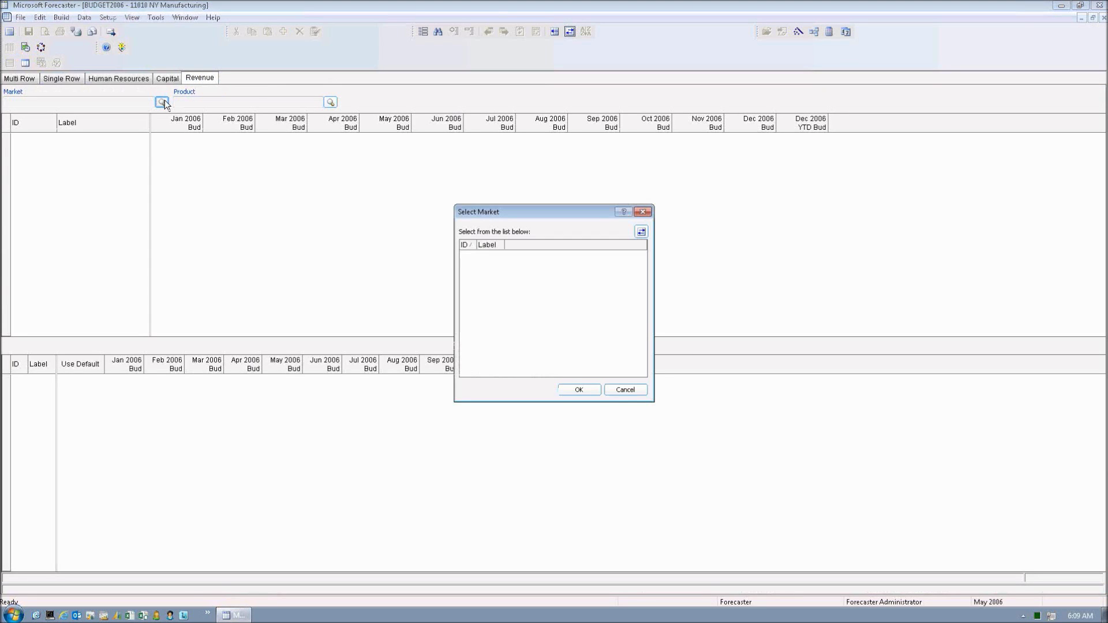
left_click(625, 389)
- Return to the multi-row account list and switch the BUDGET2006 input to department 14000 Eastern Sales
left_click(30, 82)
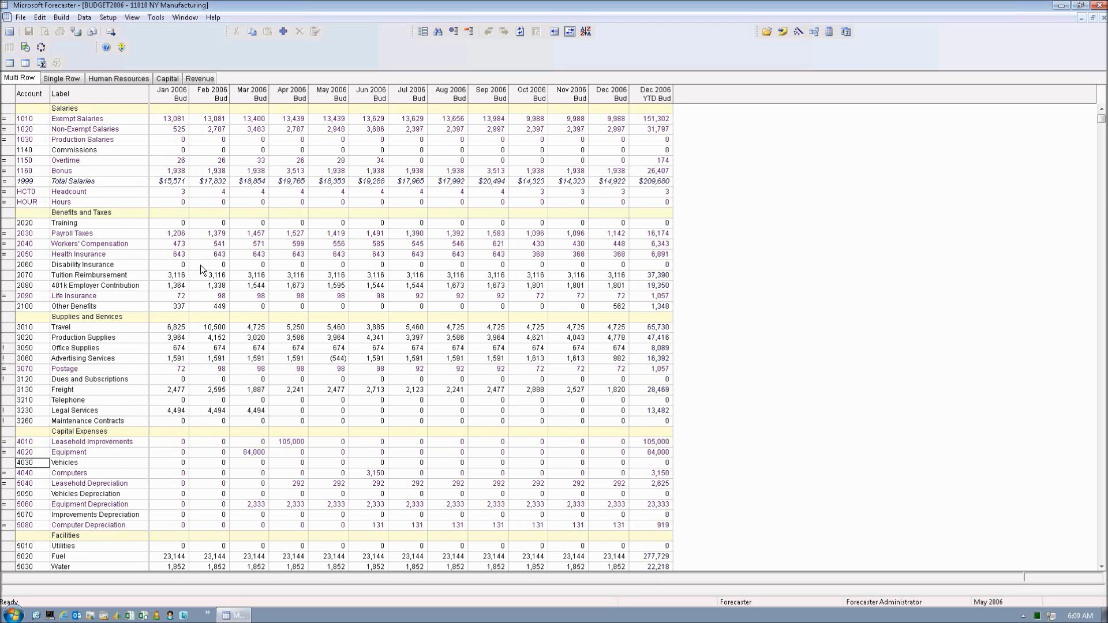
scroll(200, 264, "down", 5)
scroll(200, 265, "down", 1)
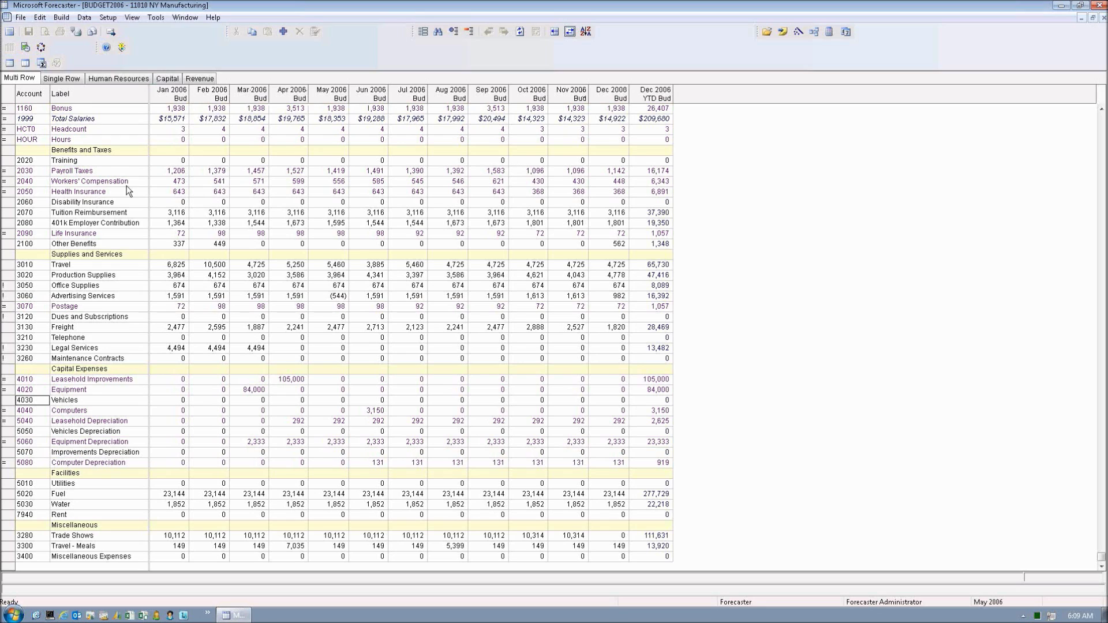
left_click(771, 31)
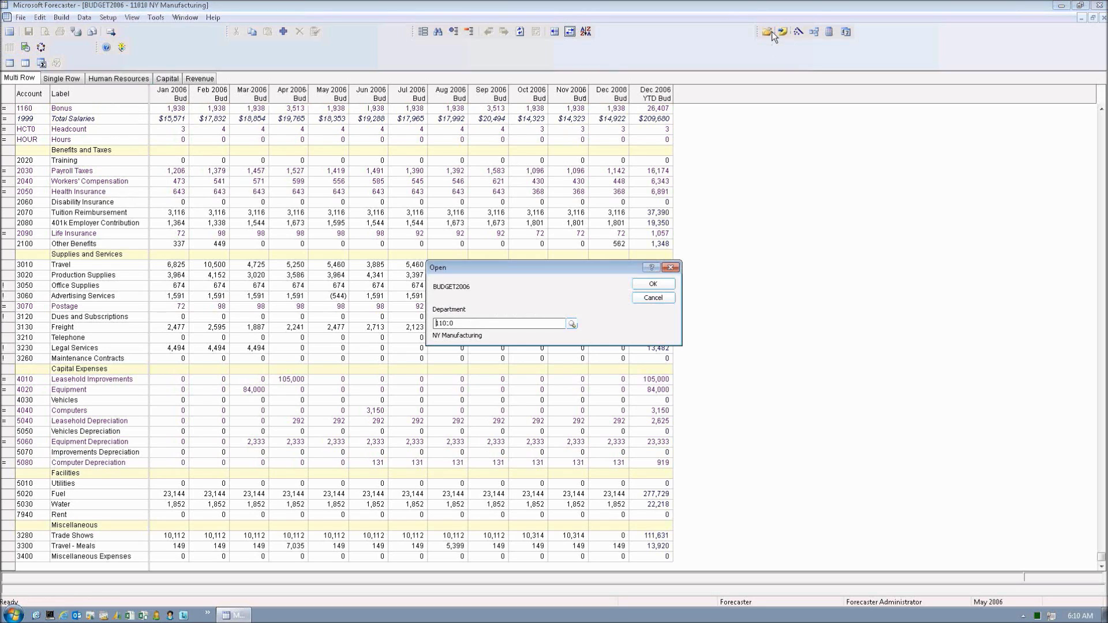
left_click(570, 323)
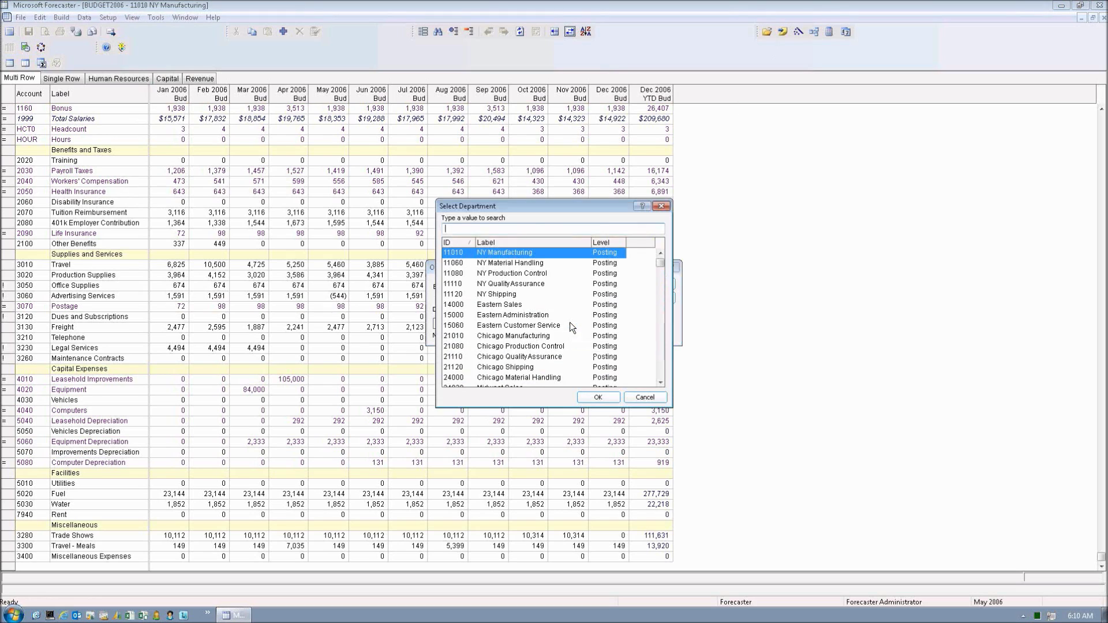
left_click(503, 306)
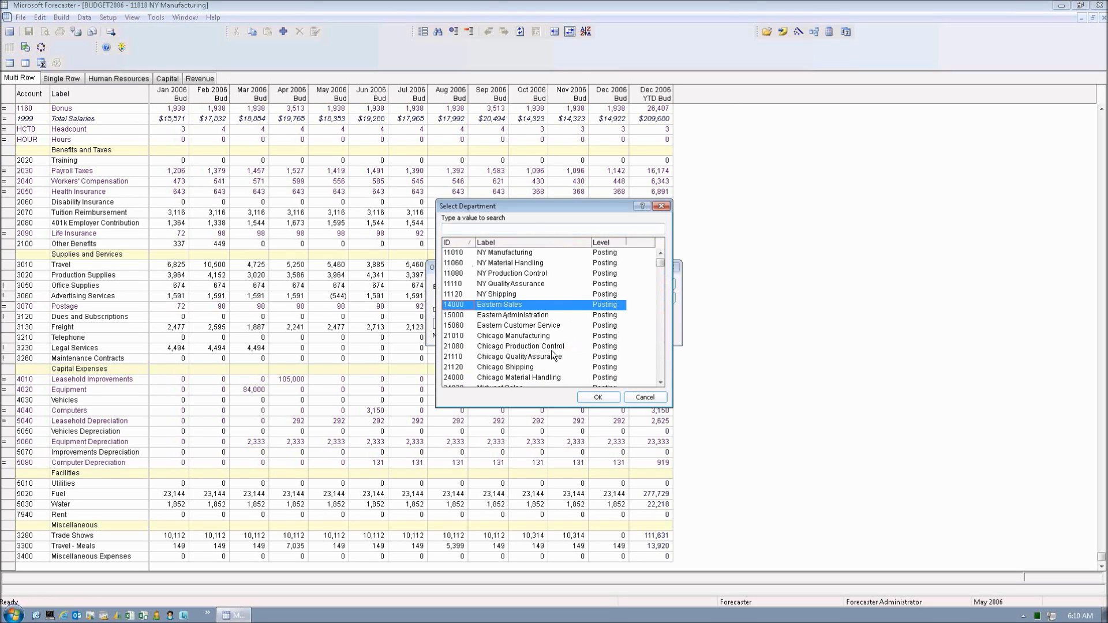
left_click(597, 397)
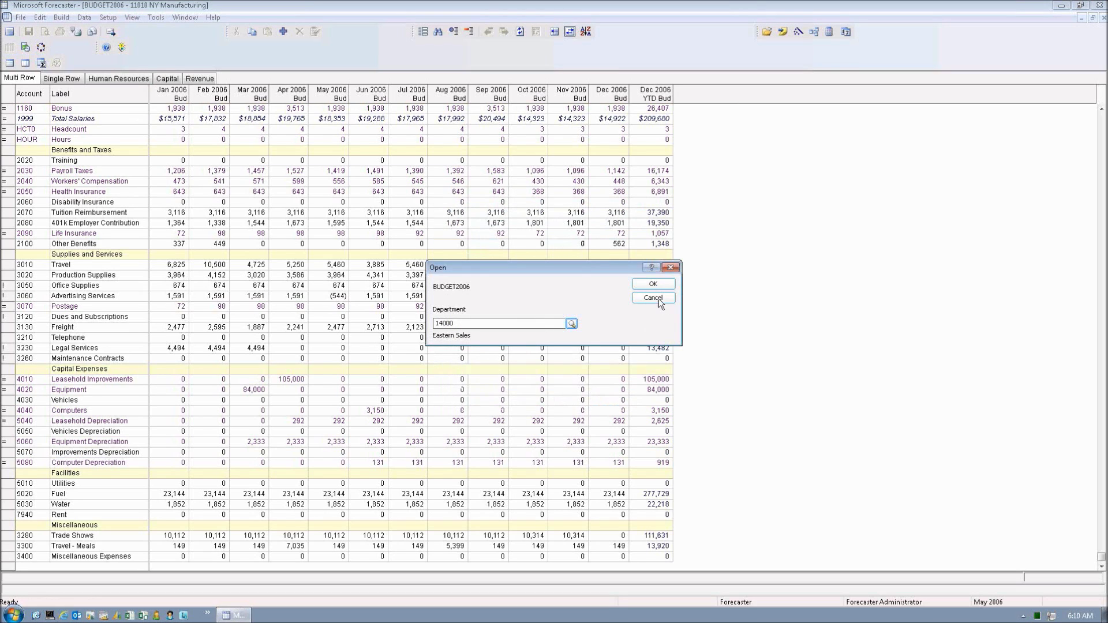
left_click(651, 284)
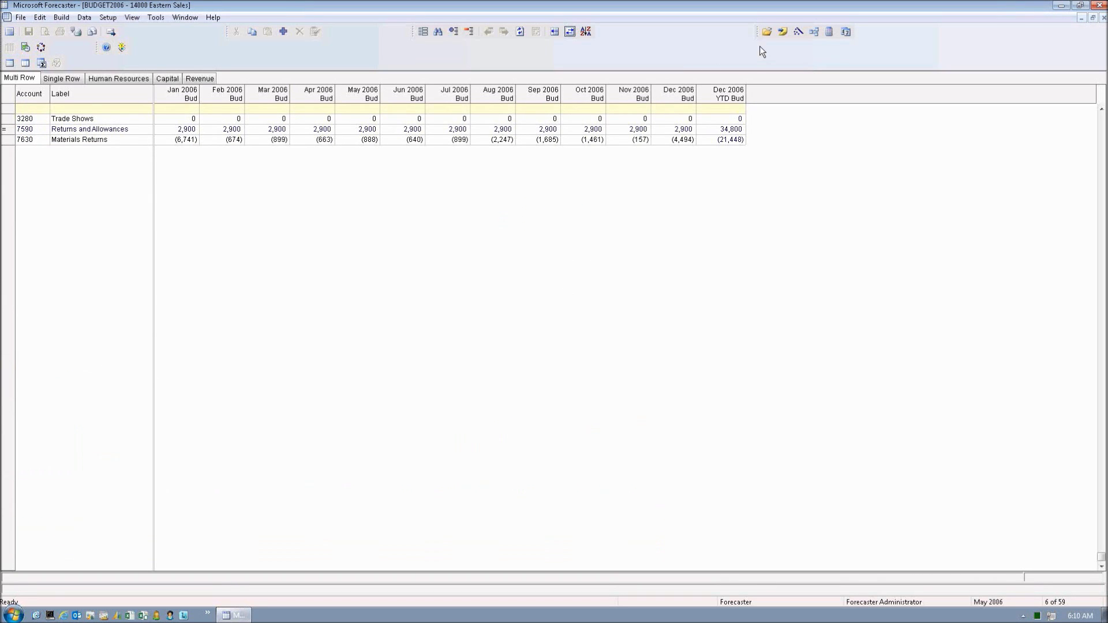
- Switch the BUDGET2006 input to department 24150 Midwest Customer Service
left_click(768, 31)
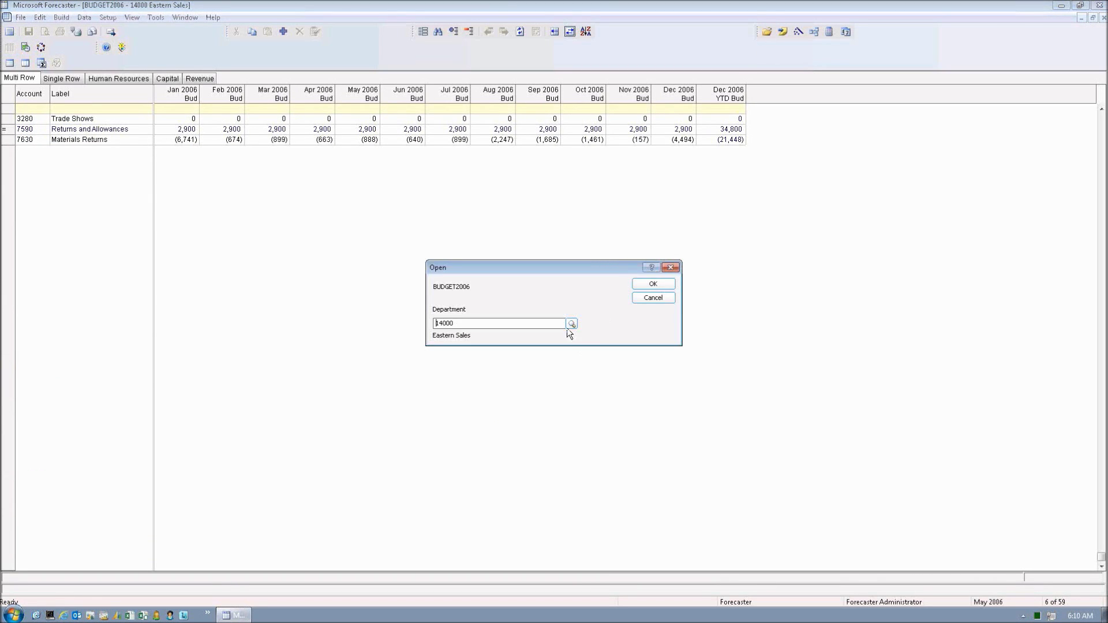
left_click(571, 324)
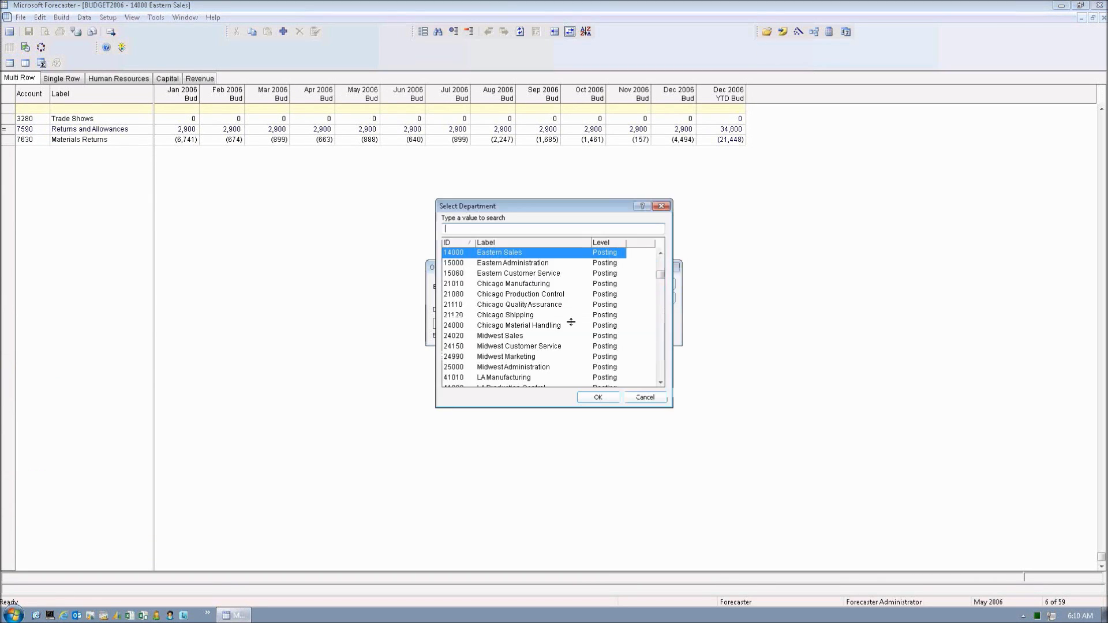
left_click(491, 348)
left_click(599, 397)
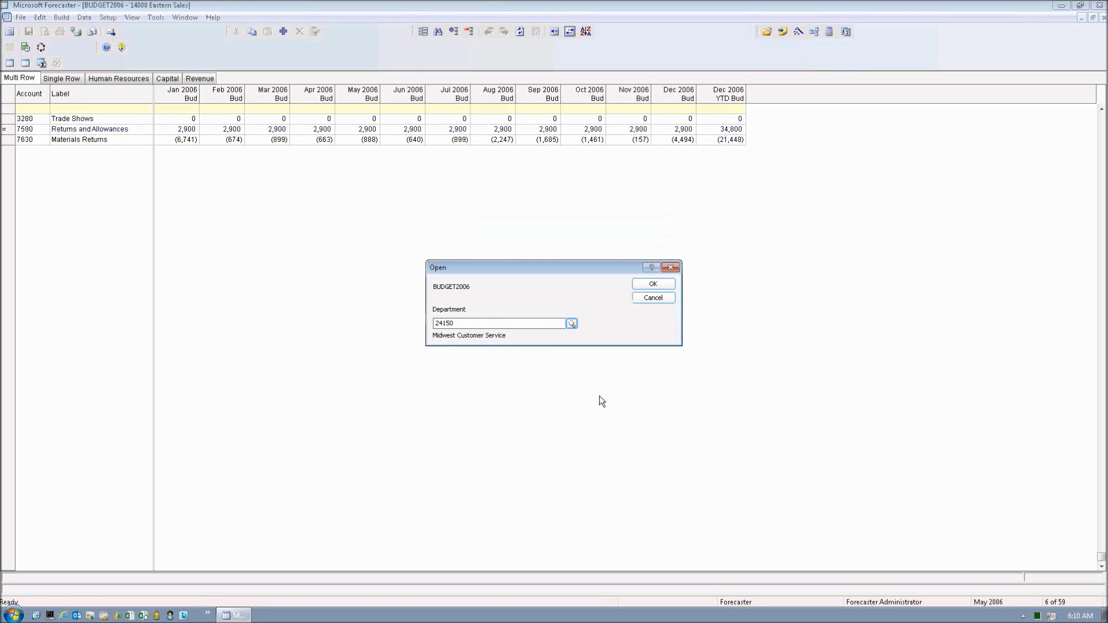
left_click(654, 285)
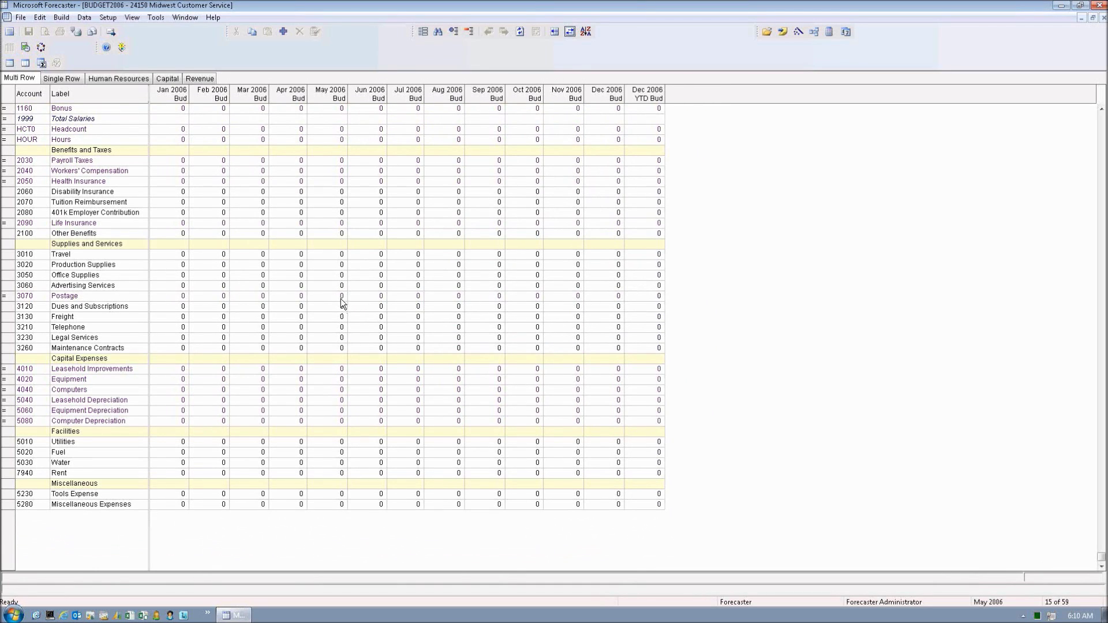
- Budget 1,000 for Travel, account 3010, in every month from January to December 2006
left_click(180, 260)
type("1,00")
type("00")
key("Return")
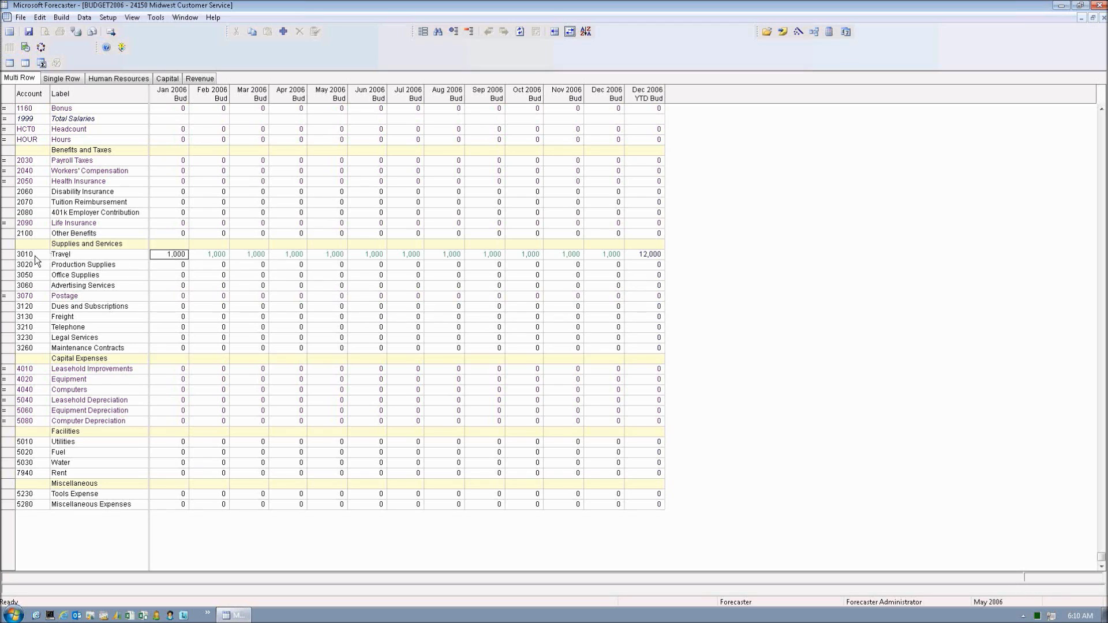
- Expand the line item detail of the Travel account, 3010, and insert 2 line item rows above the missing-amount row
double_click(11, 257)
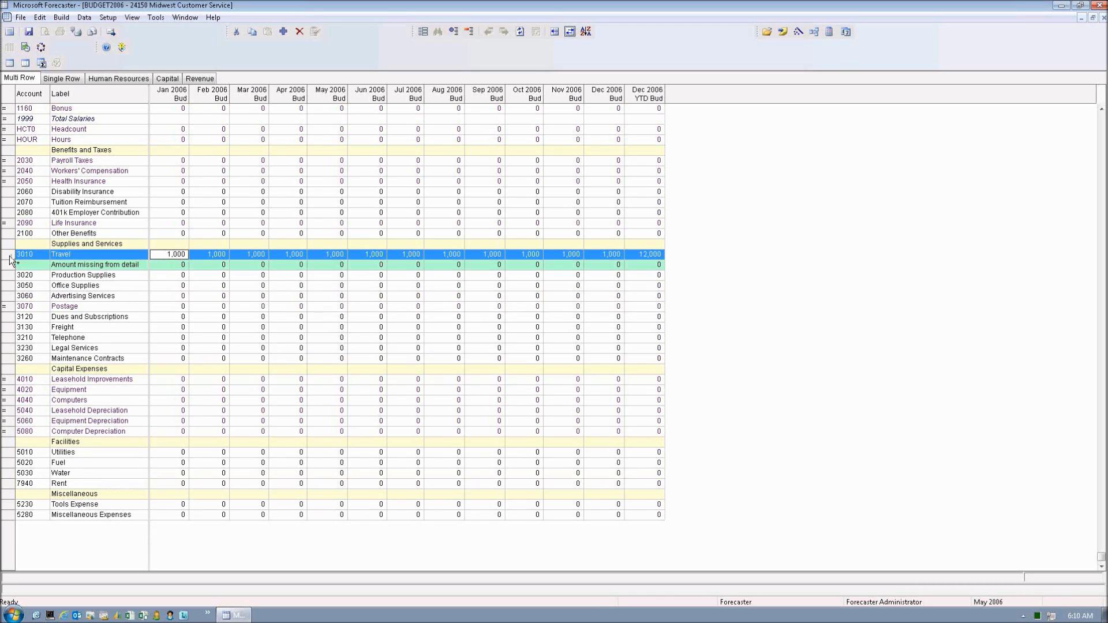
left_click(14, 265)
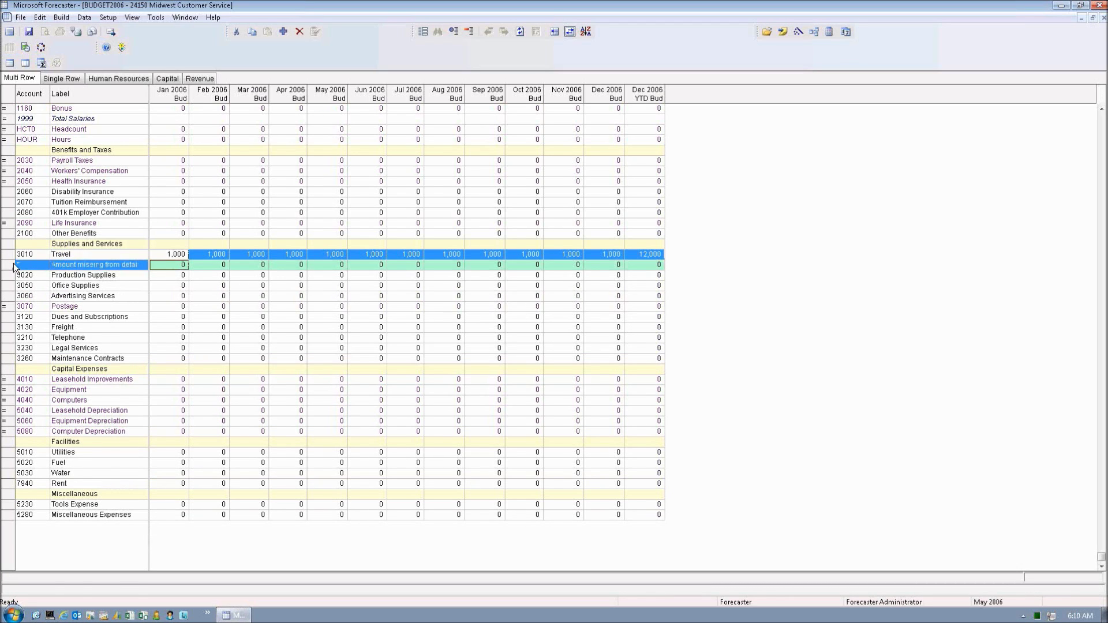
right_click(14, 265)
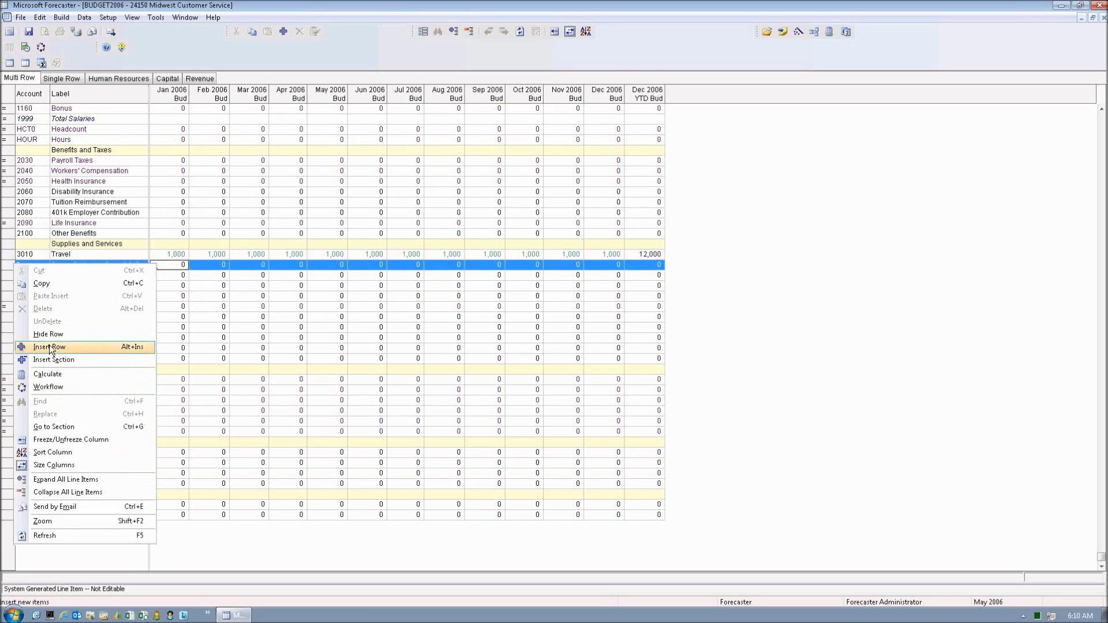
left_click(50, 346)
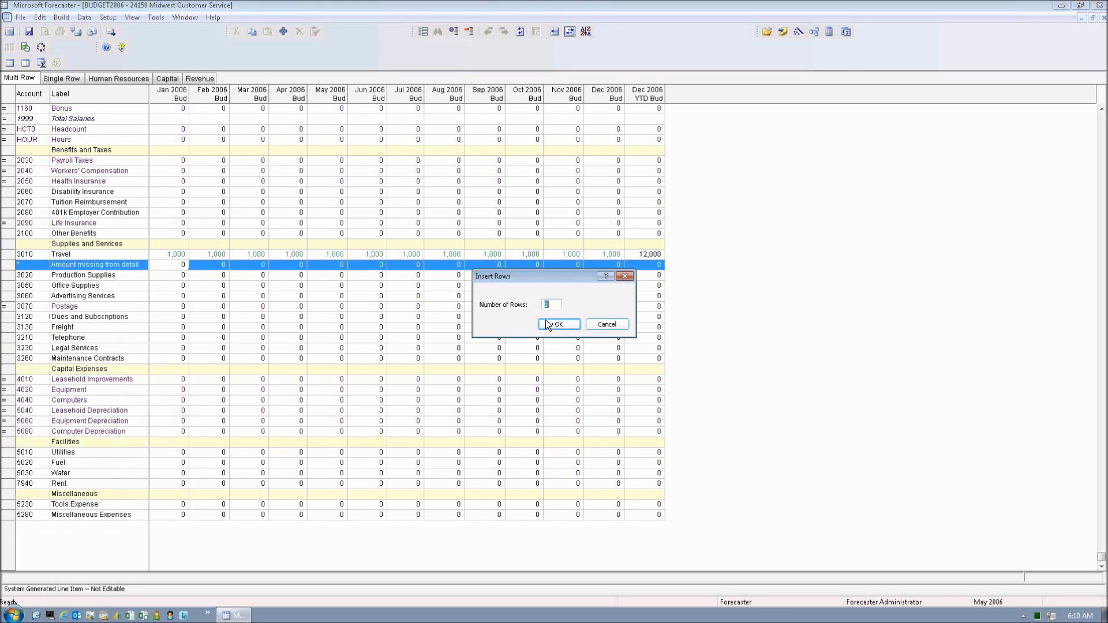
type("2")
left_click(562, 322)
- Label the first Travel line item Fall show and budget 500 for it in every month of 2006
left_click(110, 265)
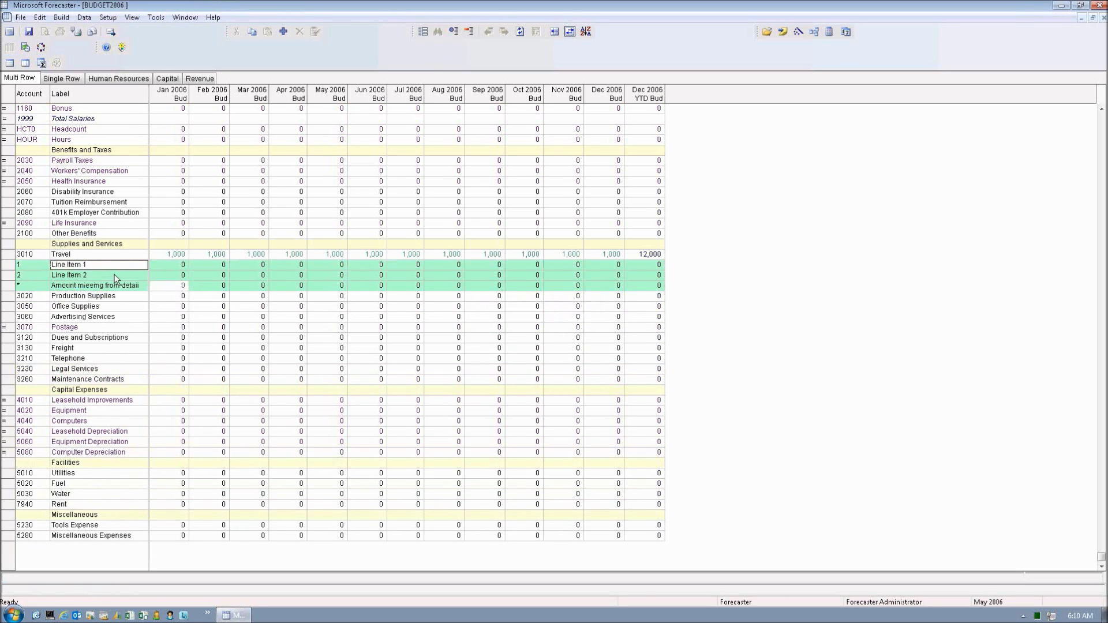
type("fAL")
key("BackSpace")
key("BackSpace")
key("BackSpace")
type("Fall show")
key("Tab")
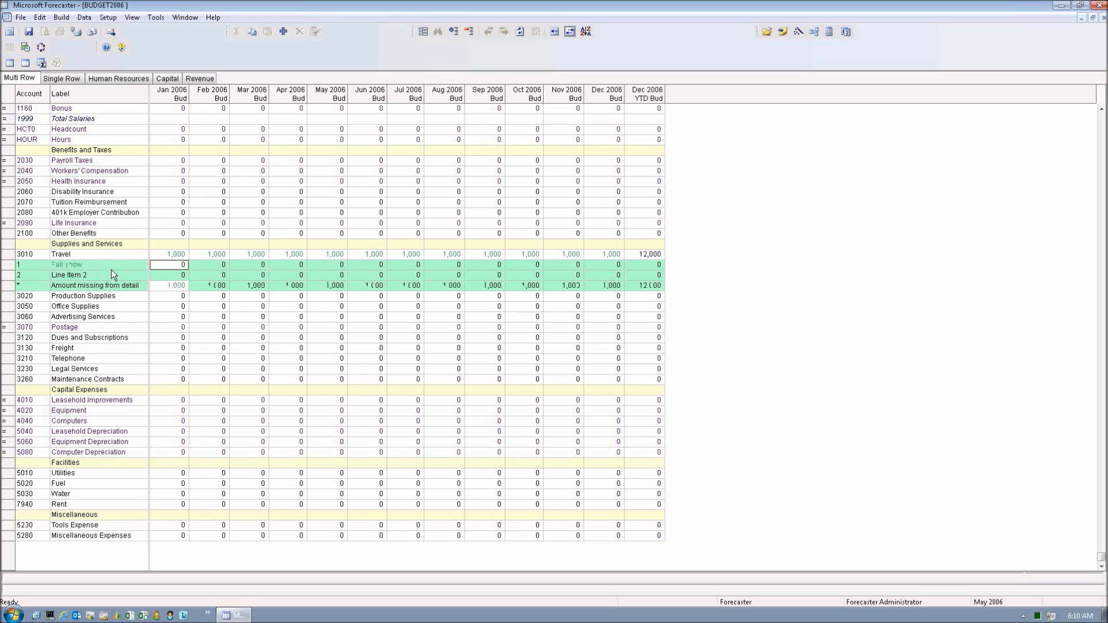
type("500")
key("Return")
- Label the second Travel line item Winter Show with 500 in every month of 2006, then save and close the budget input
left_click(73, 276)
type("Winte")
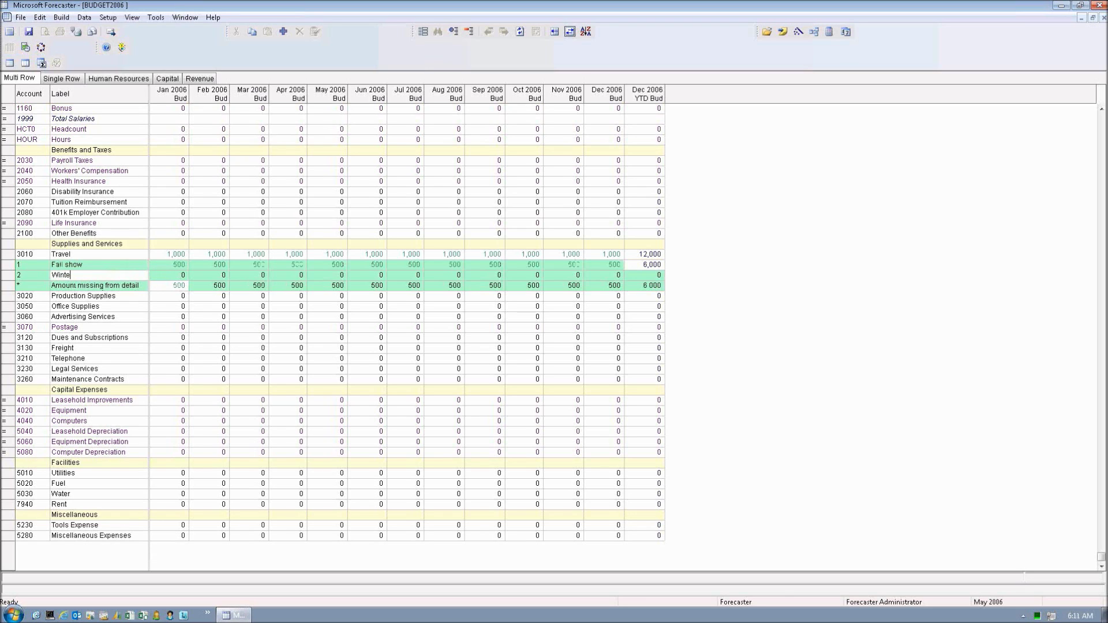
type("r Show")
key("Tab")
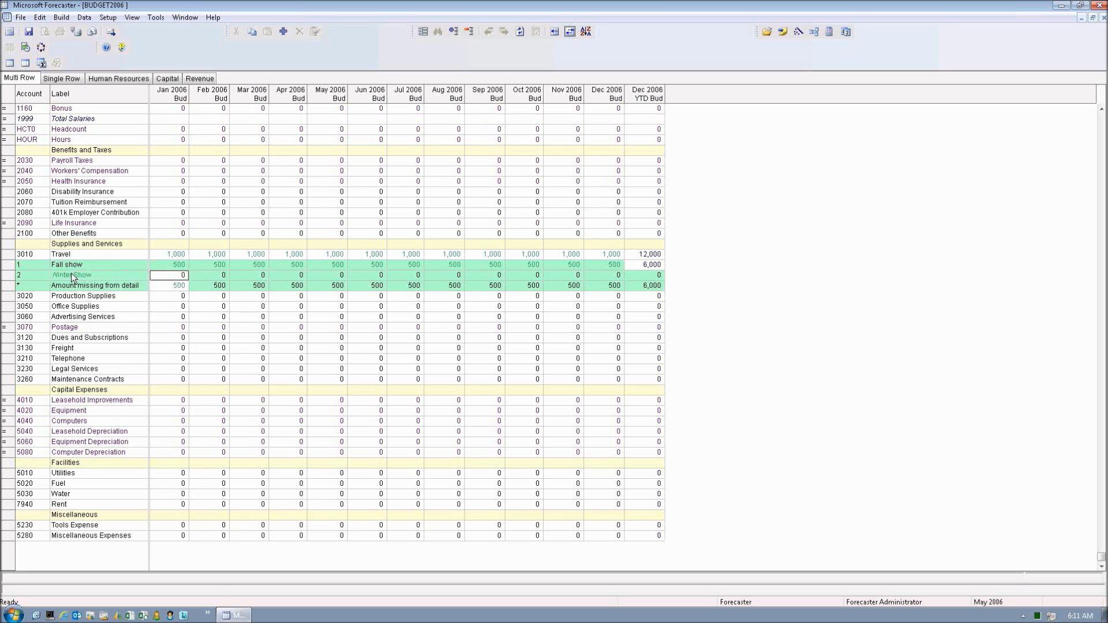
type("500")
key("Return")
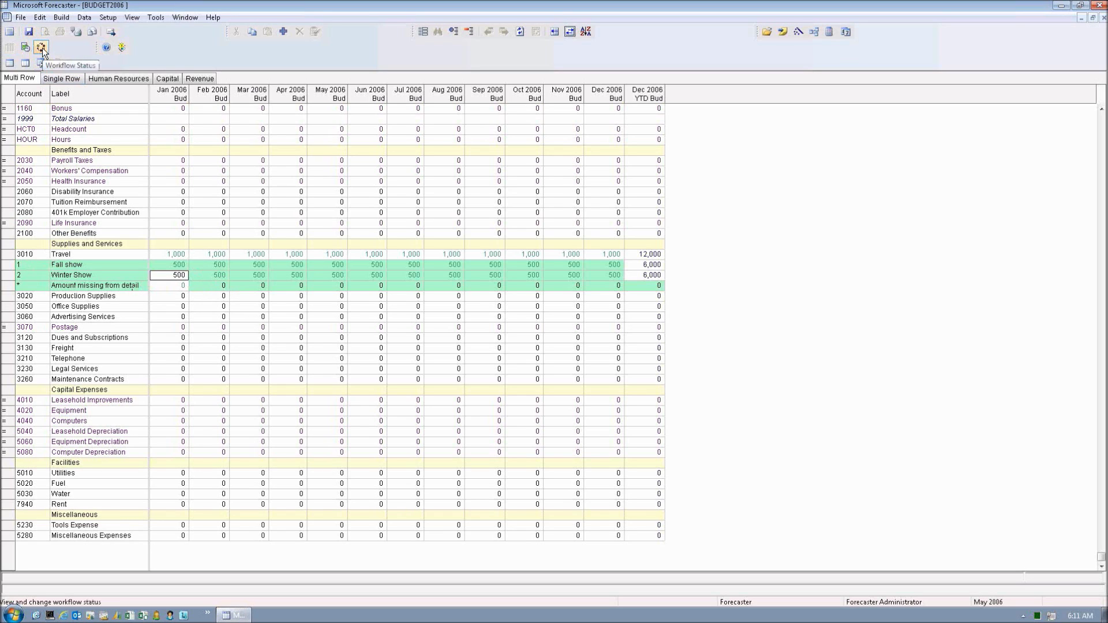
left_click(25, 32)
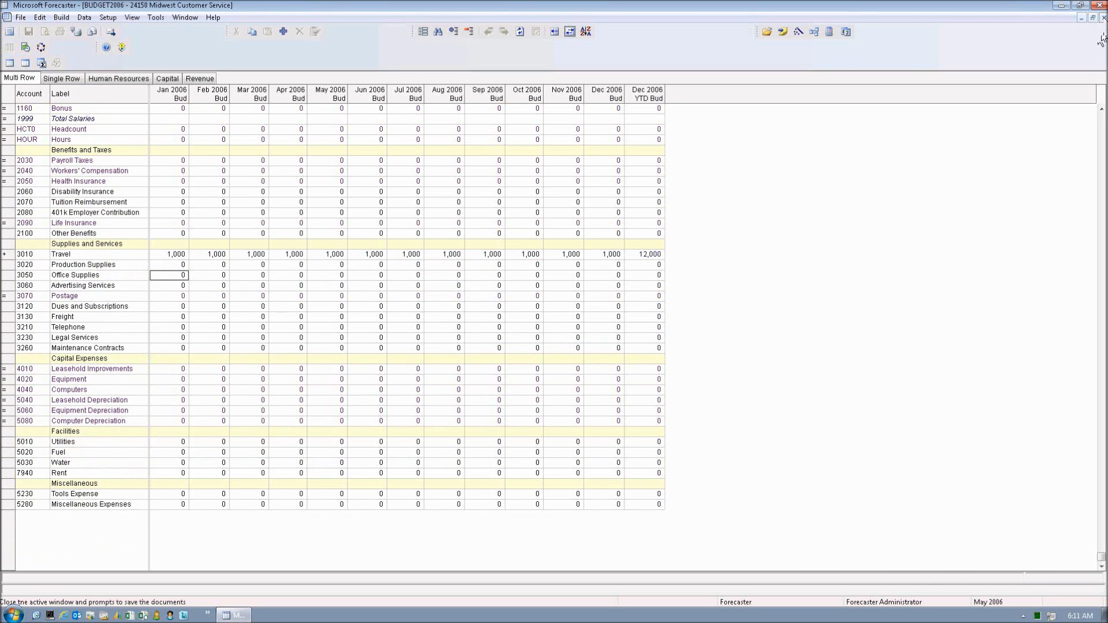
left_click(1103, 18)
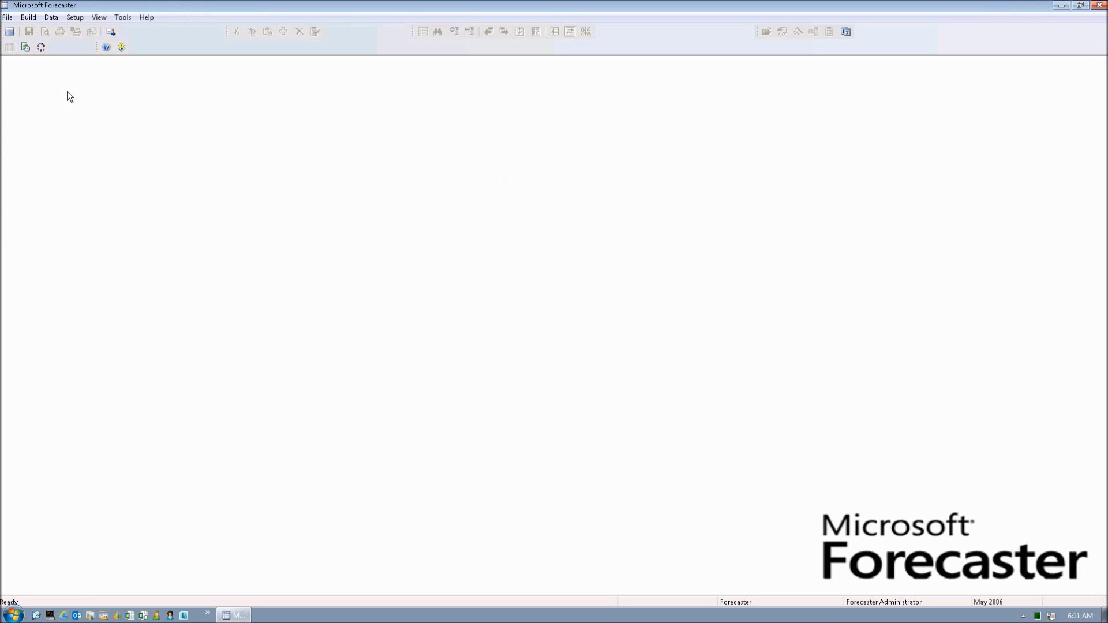
- Examine the fully expanded Department rollup for root 95900 Total Corporation, then close it
left_click(75, 18)
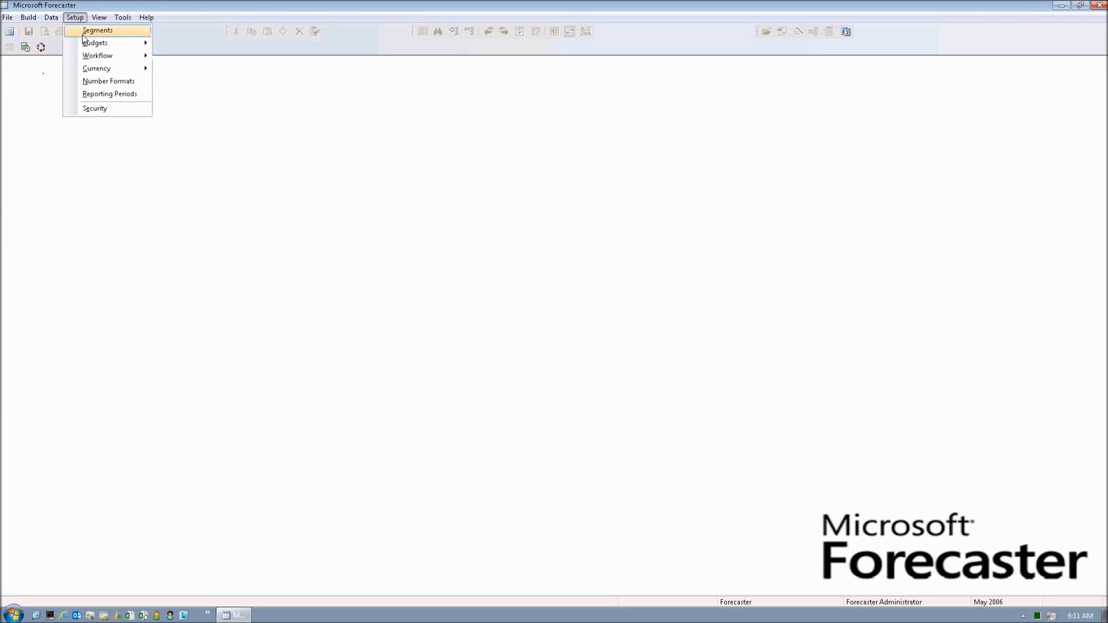
mouse_move(97, 33)
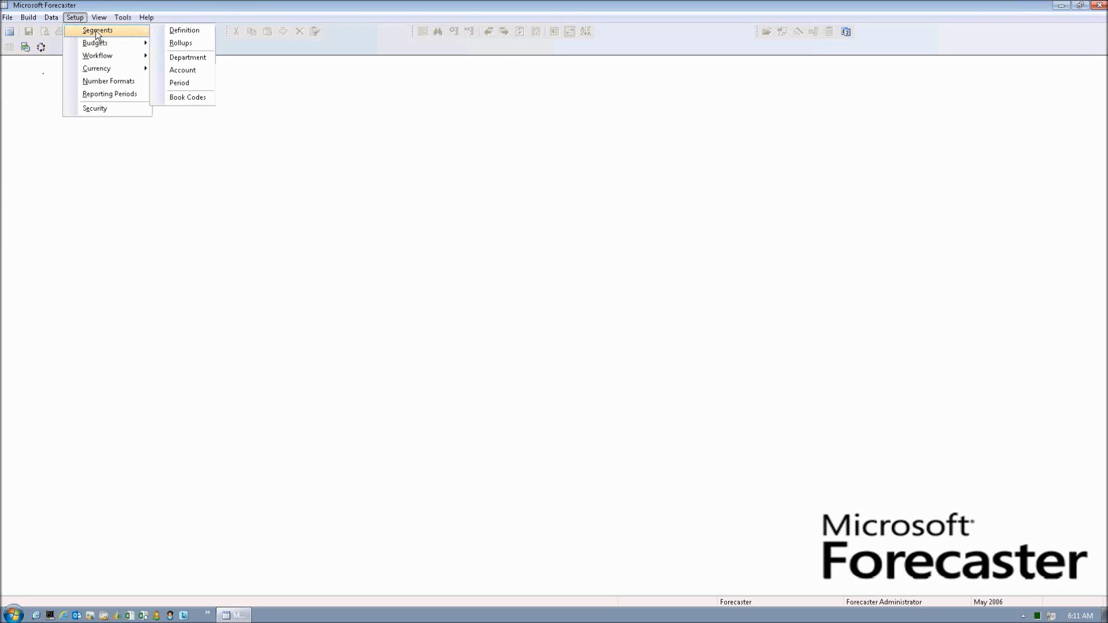
left_click(188, 44)
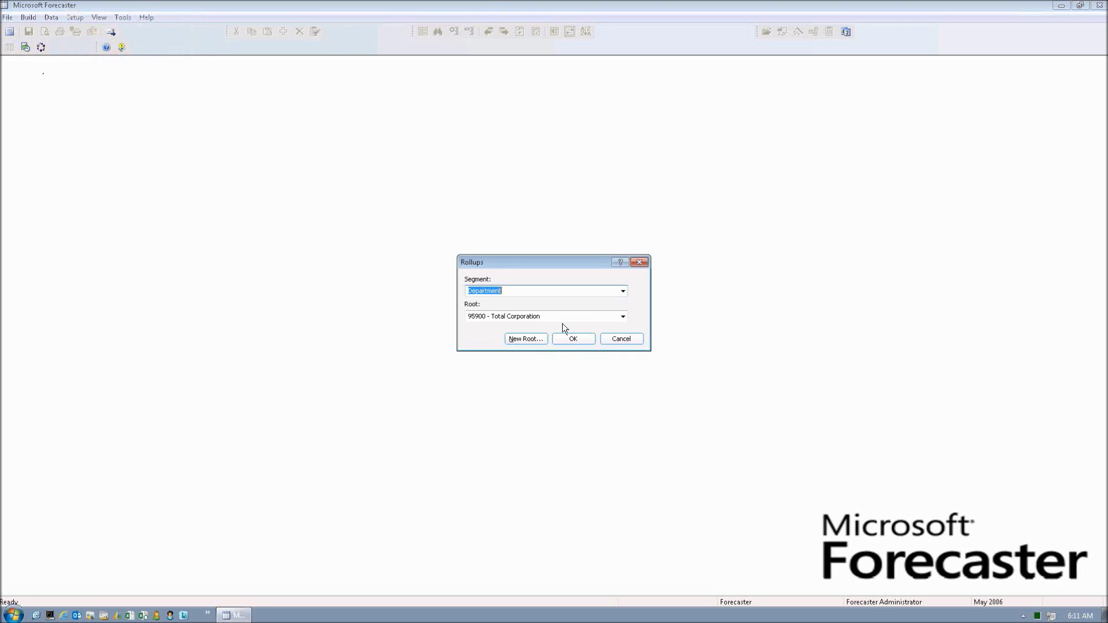
left_click(573, 339)
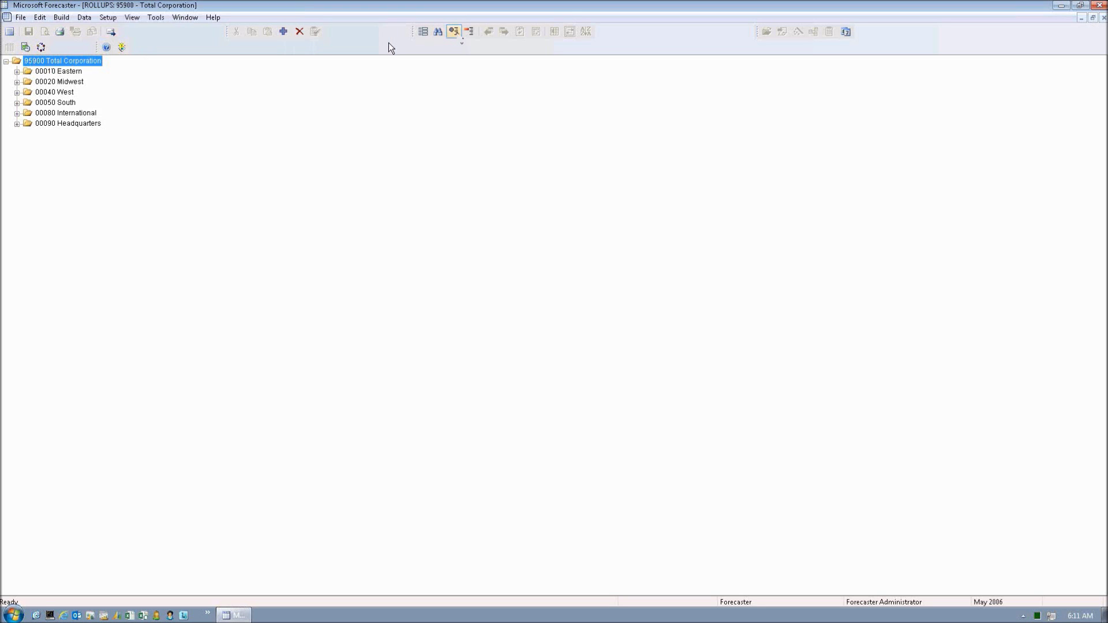
left_click(453, 32)
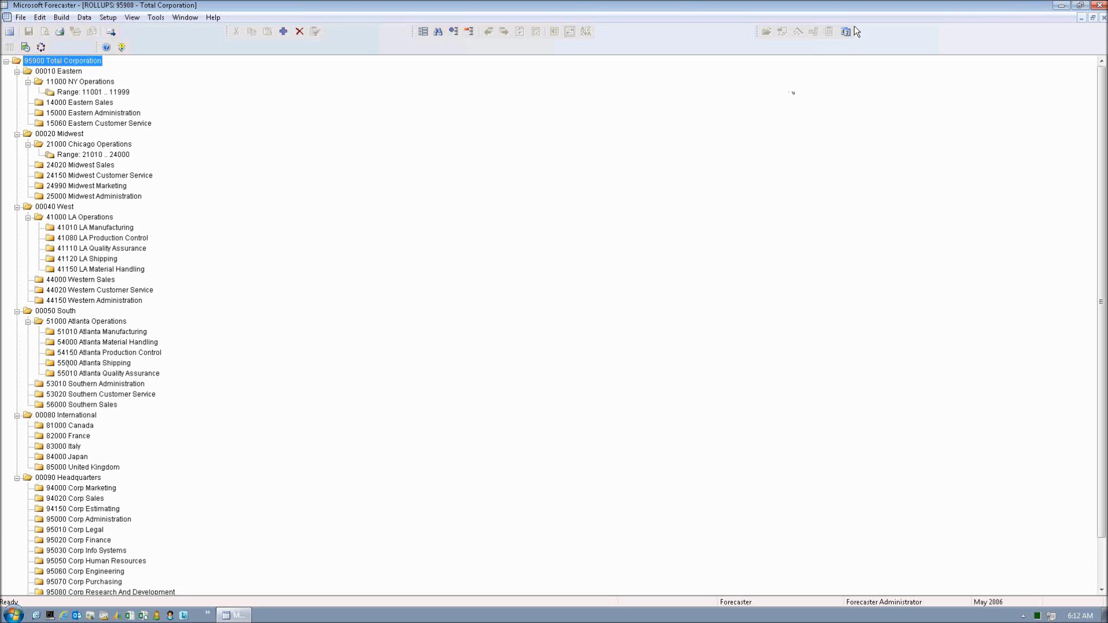
left_click(1104, 17)
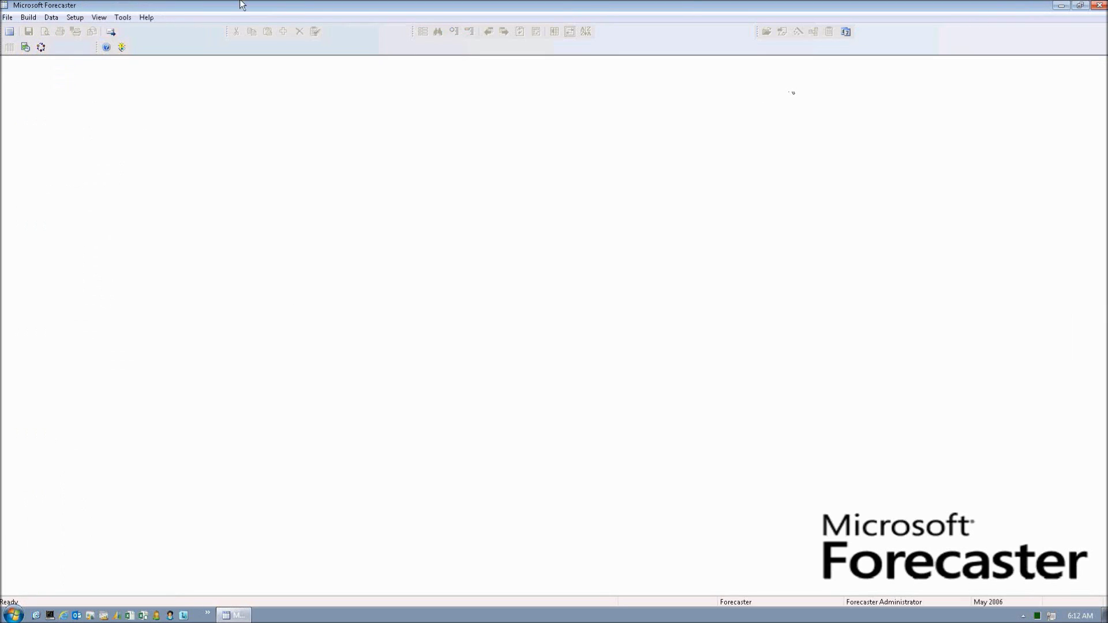
- Run the Budgeted Income Statement from the Income Statements reports for department 95900
left_click(28, 17)
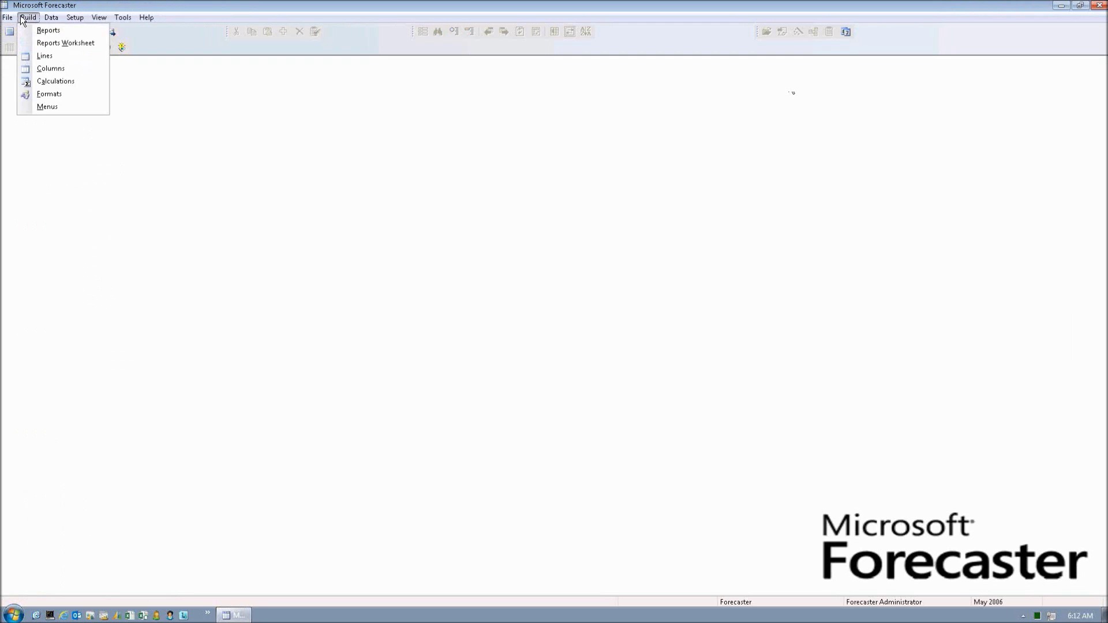
left_click(43, 36)
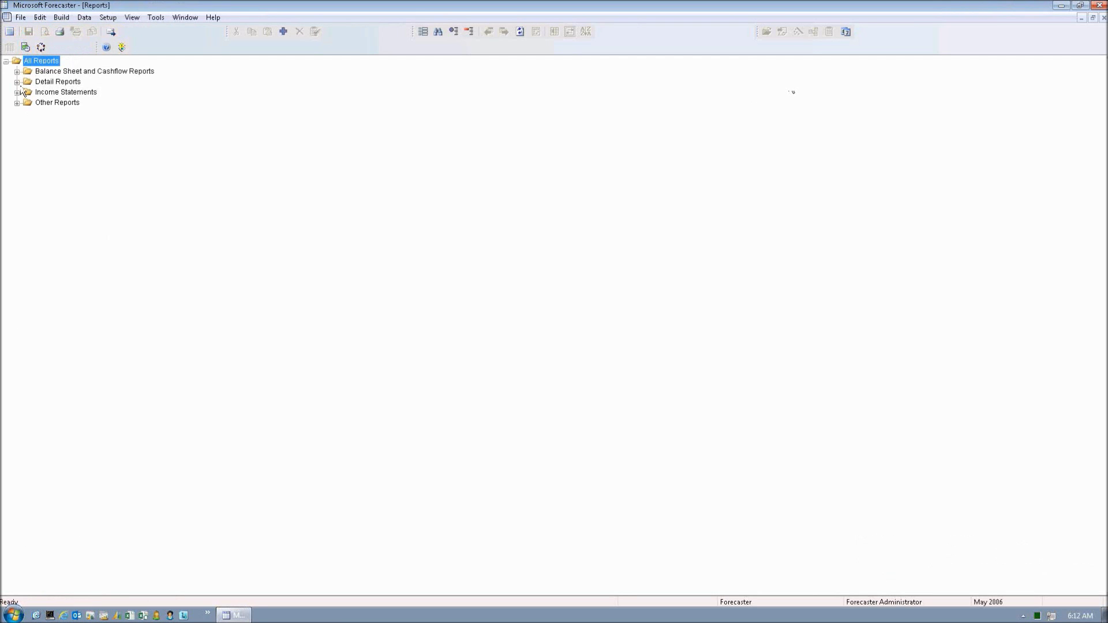
left_click(18, 92)
left_click(64, 104)
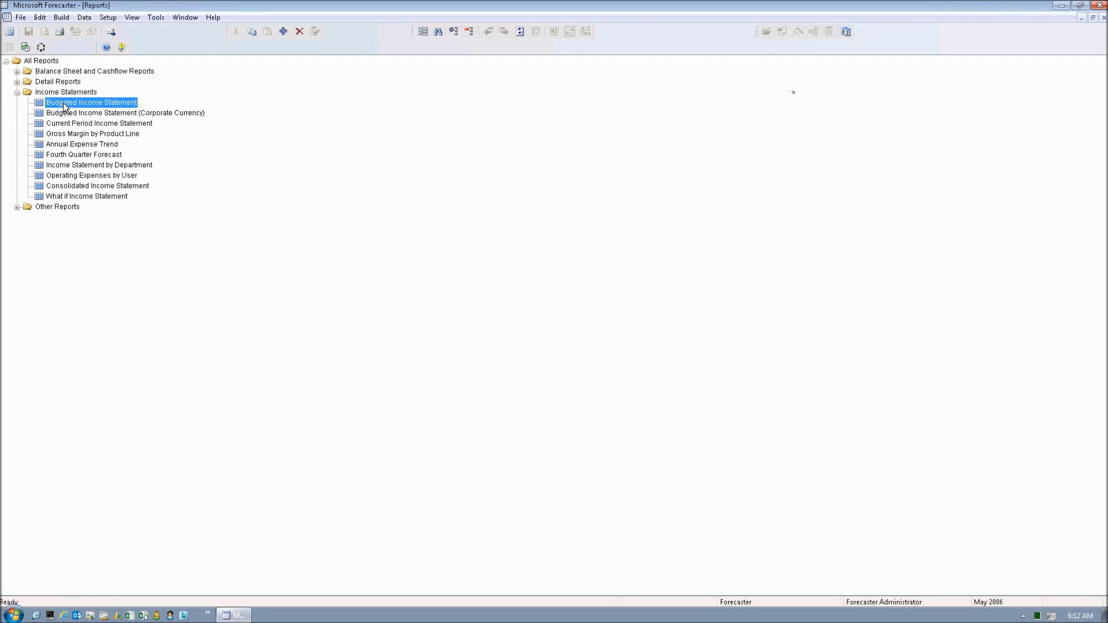
right_click(64, 107)
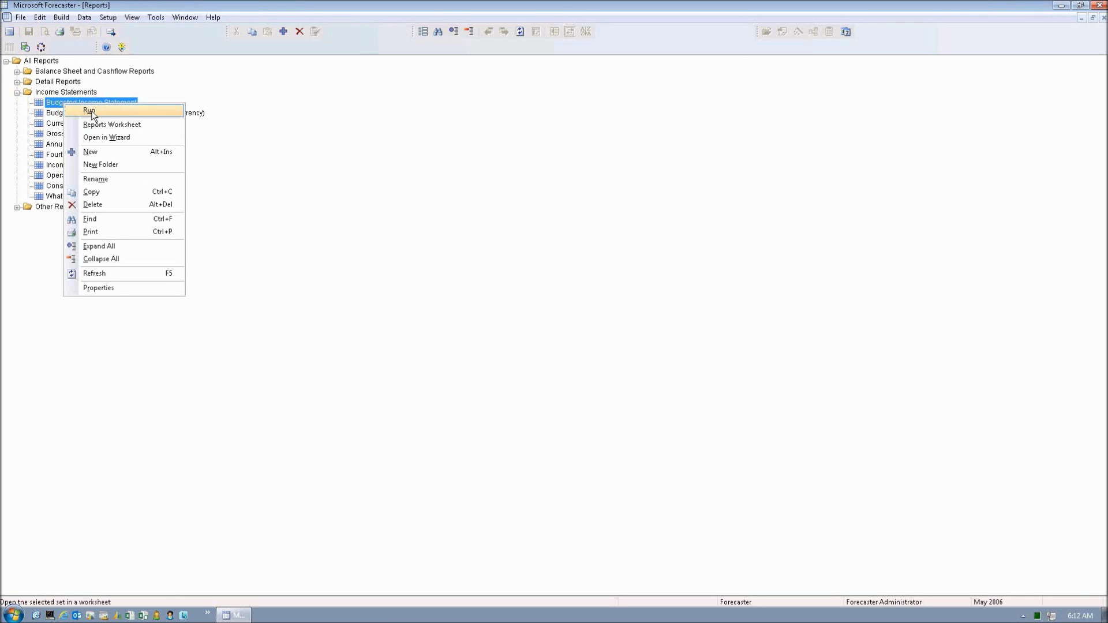
left_click(89, 111)
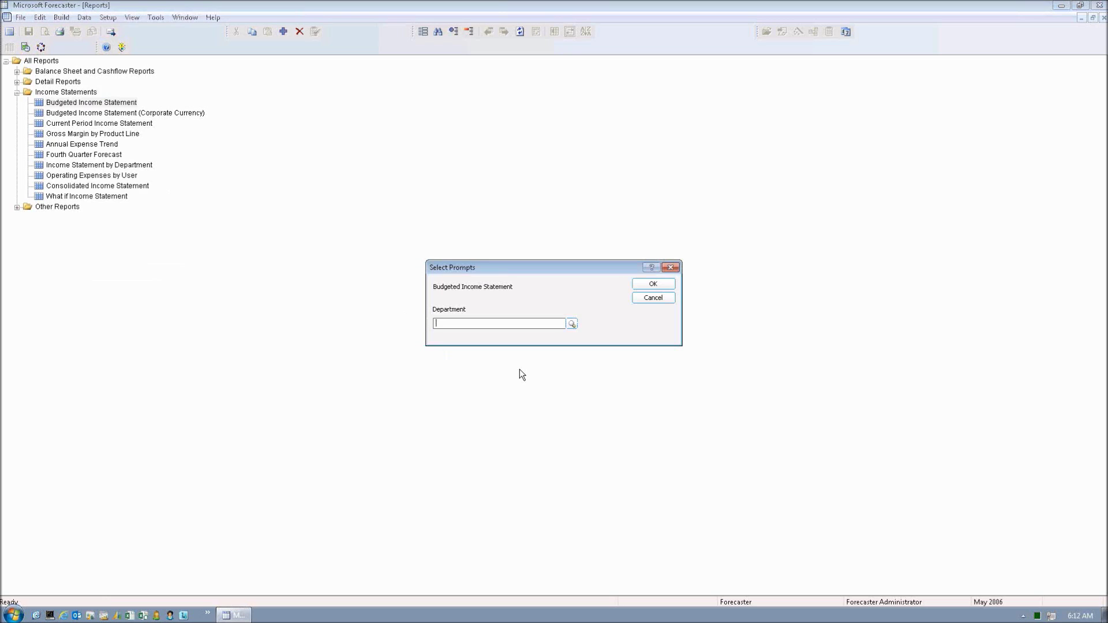
type("95900")
left_click(653, 284)
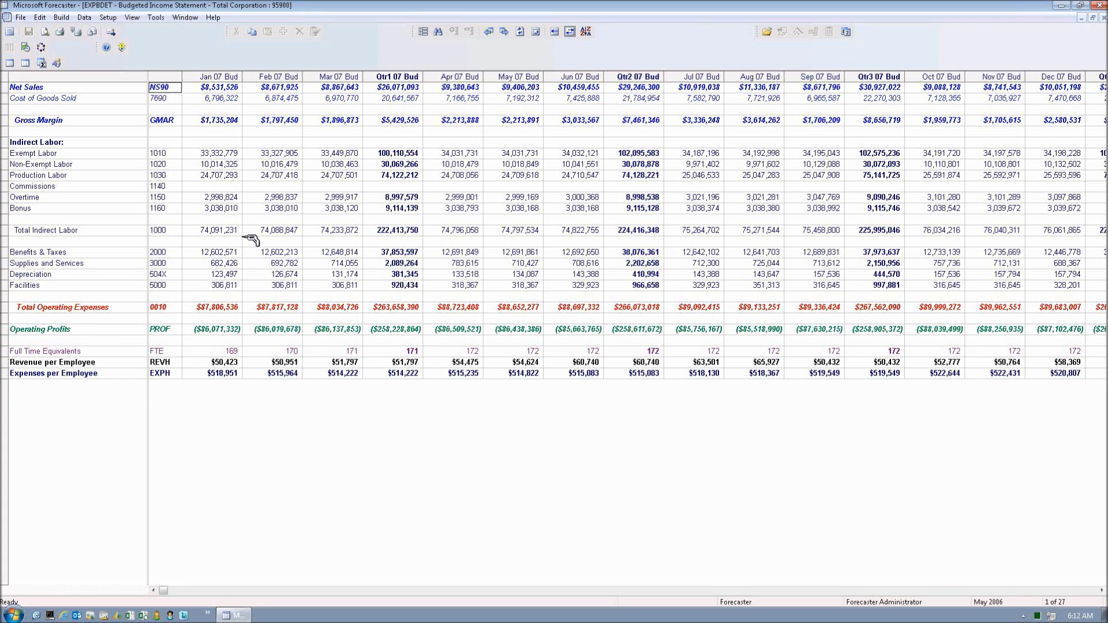
- Drill into the Jan 07 Exempt Labor amount through Midwest, Chicago Operations and Chicago Manufacturing down to its HR Detail
left_click(220, 155)
double_click(220, 155)
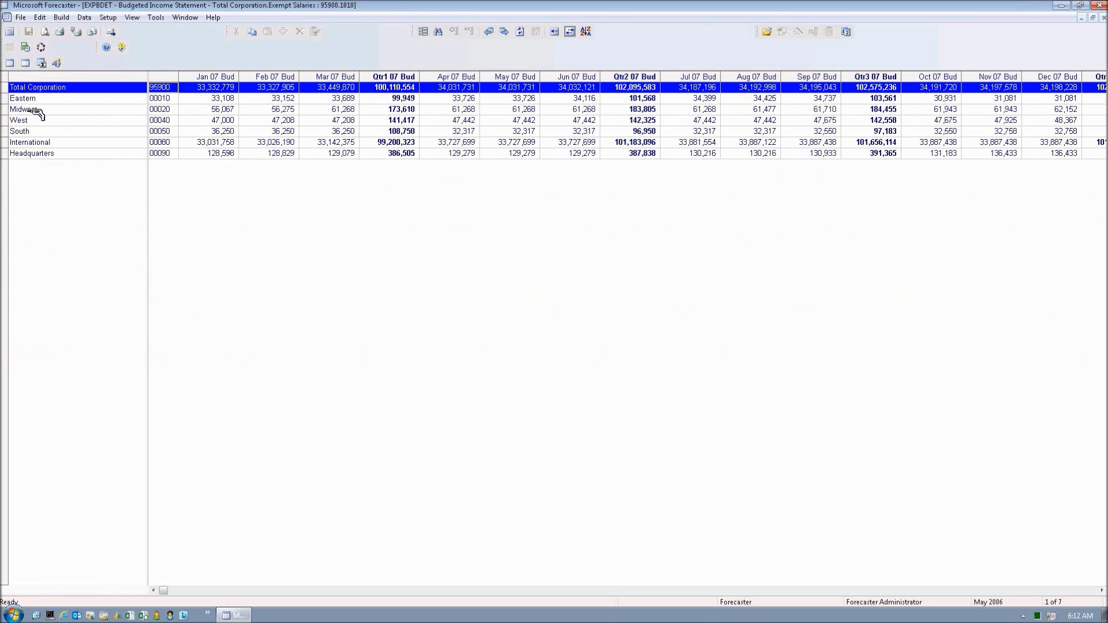
left_click(224, 110)
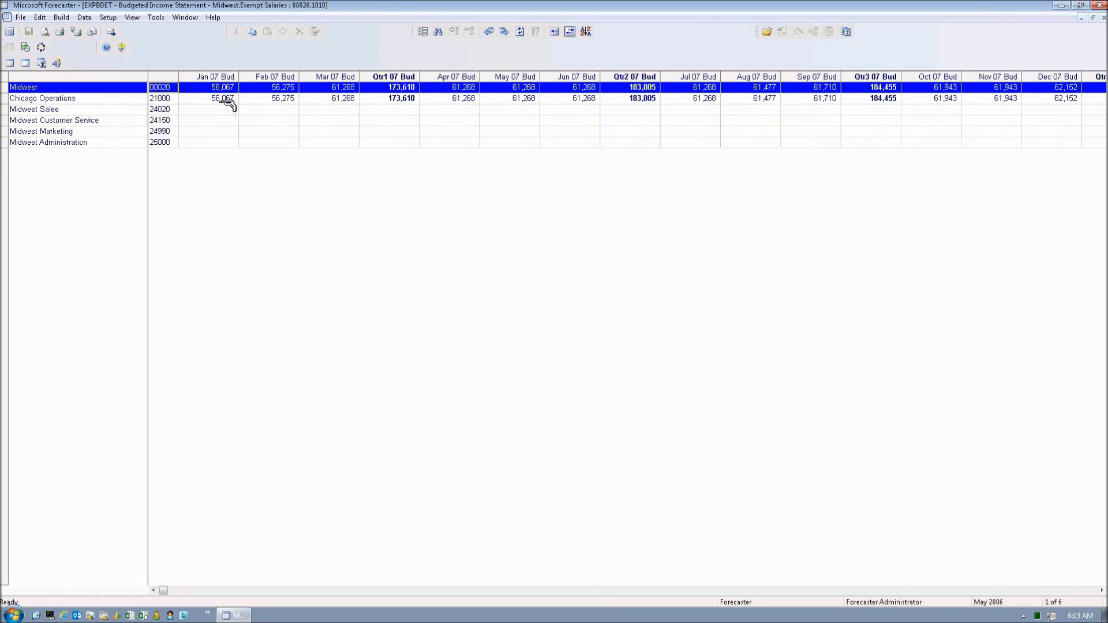
left_click(218, 99)
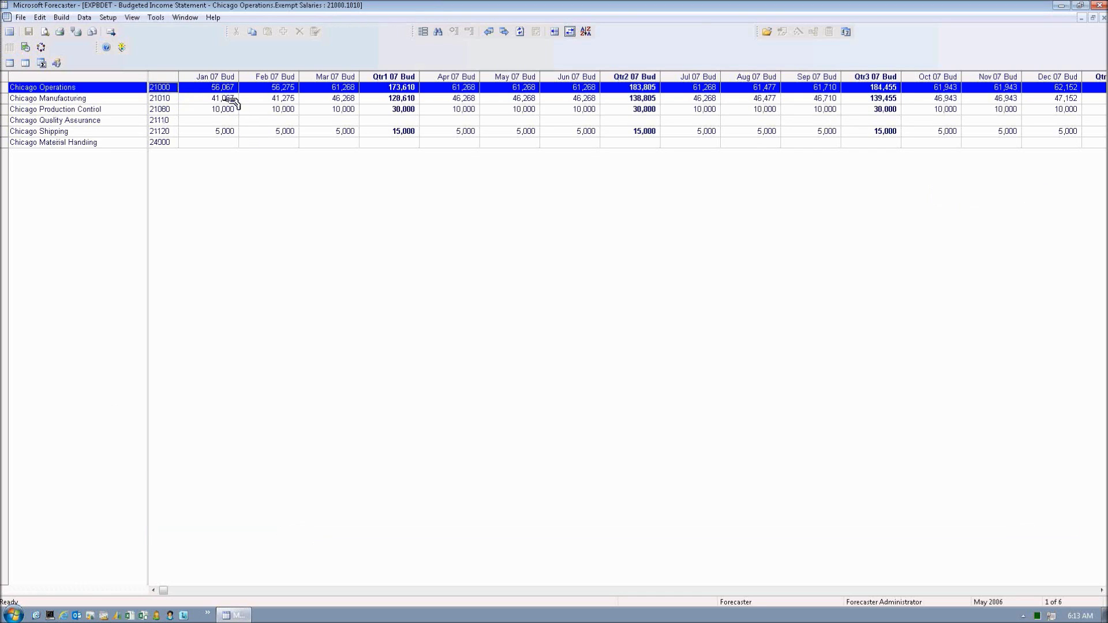
left_click(233, 100)
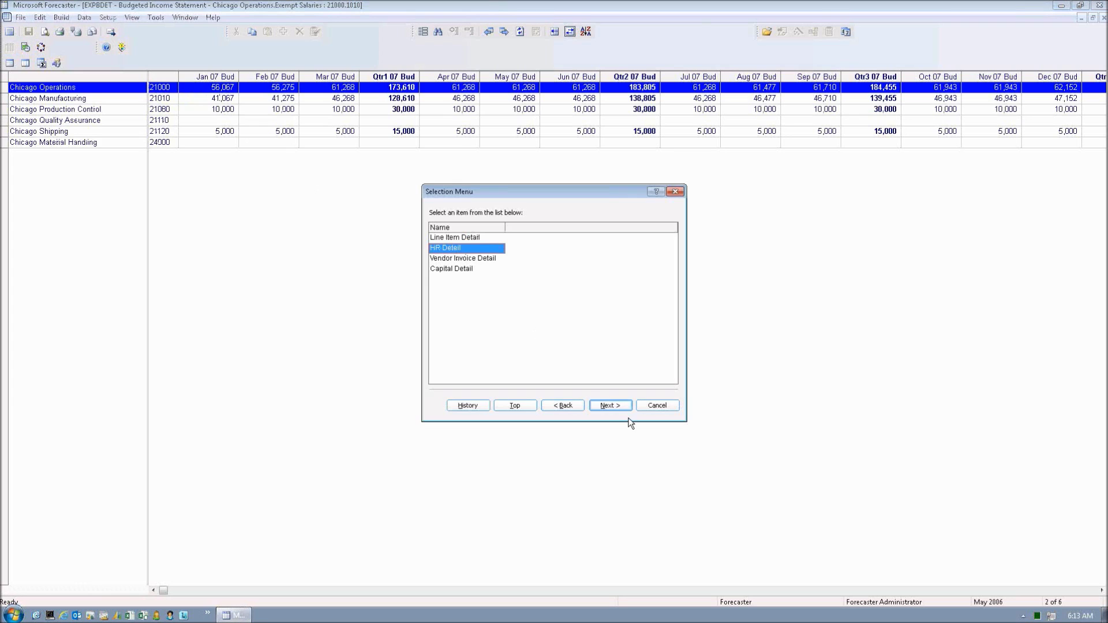
left_click(612, 405)
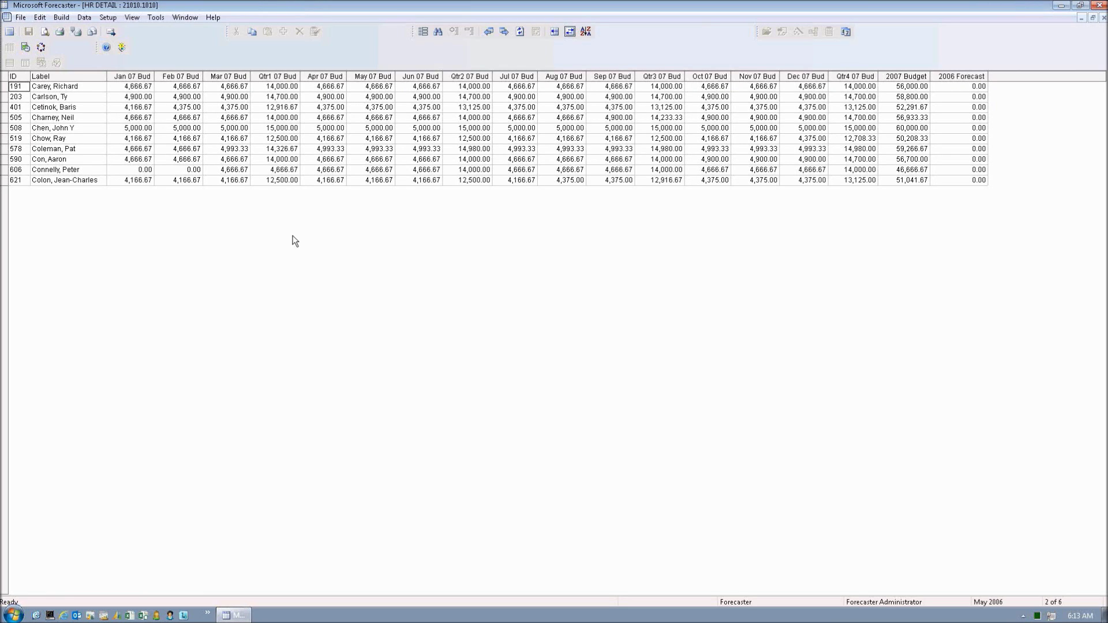
- Close the HR detail, each drill-down level, the Budgeted Income Statement and the report list
left_click(1102, 18)
left_click(1103, 19)
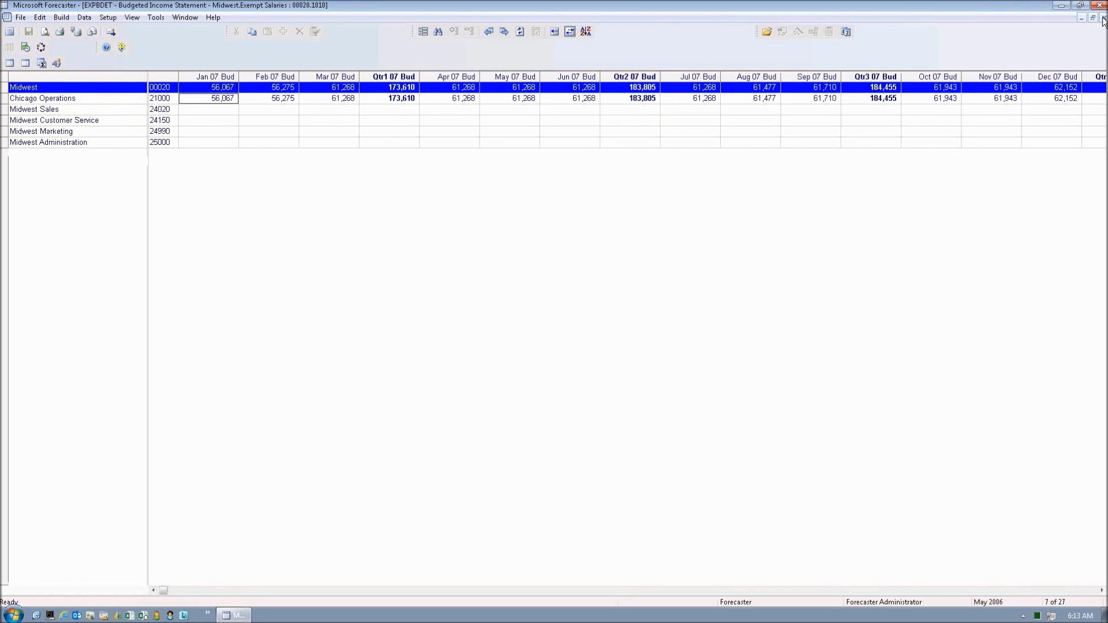
left_click(1103, 19)
left_click(1103, 19)
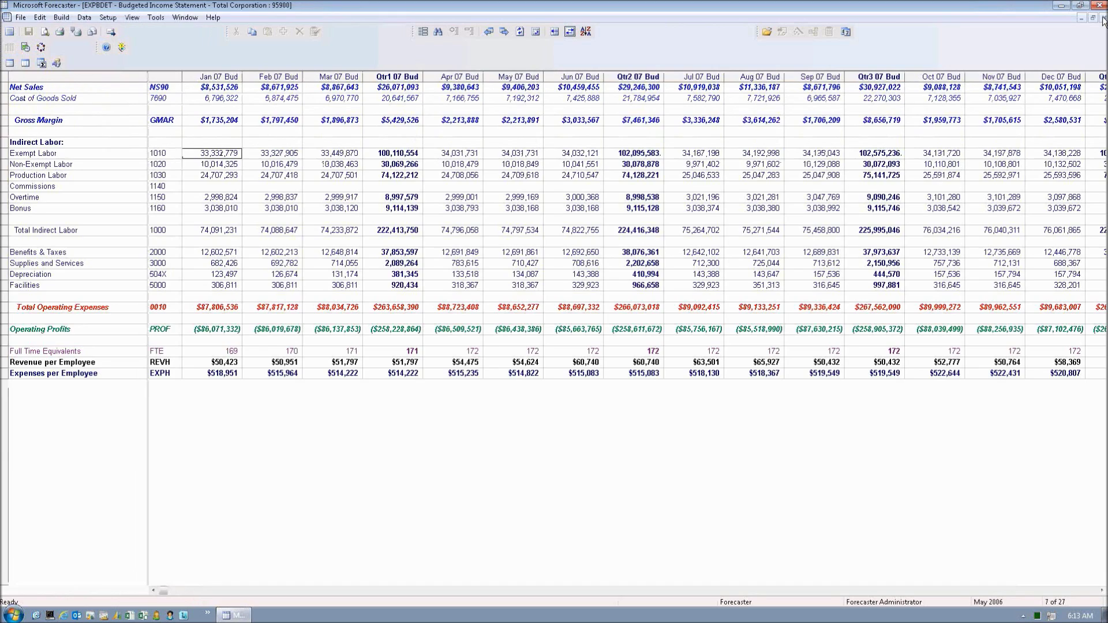
left_click(1103, 19)
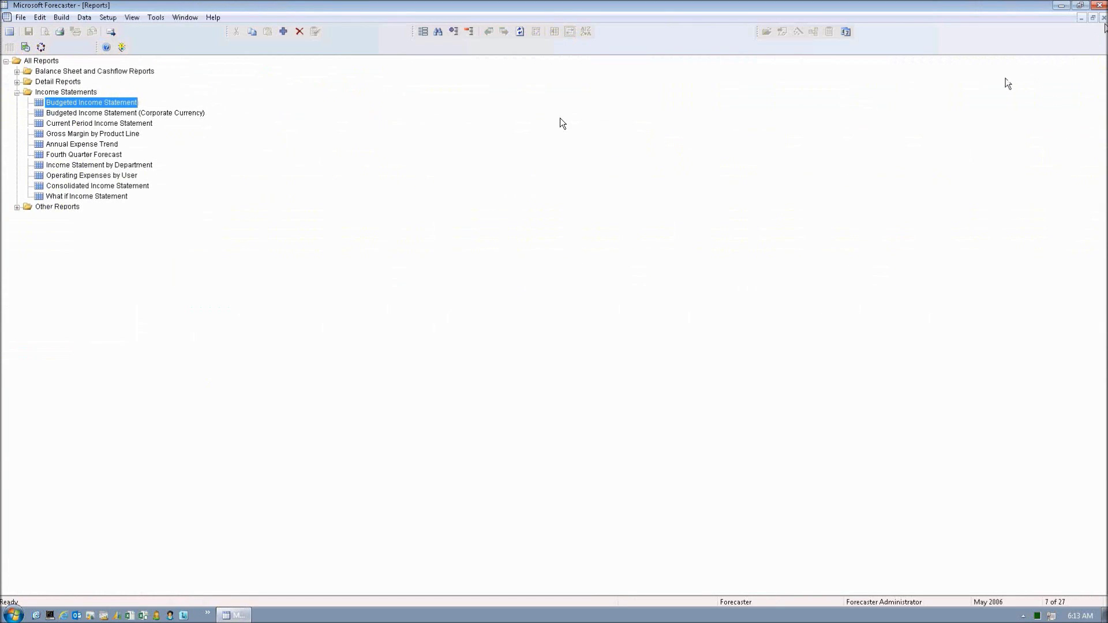
left_click(1103, 18)
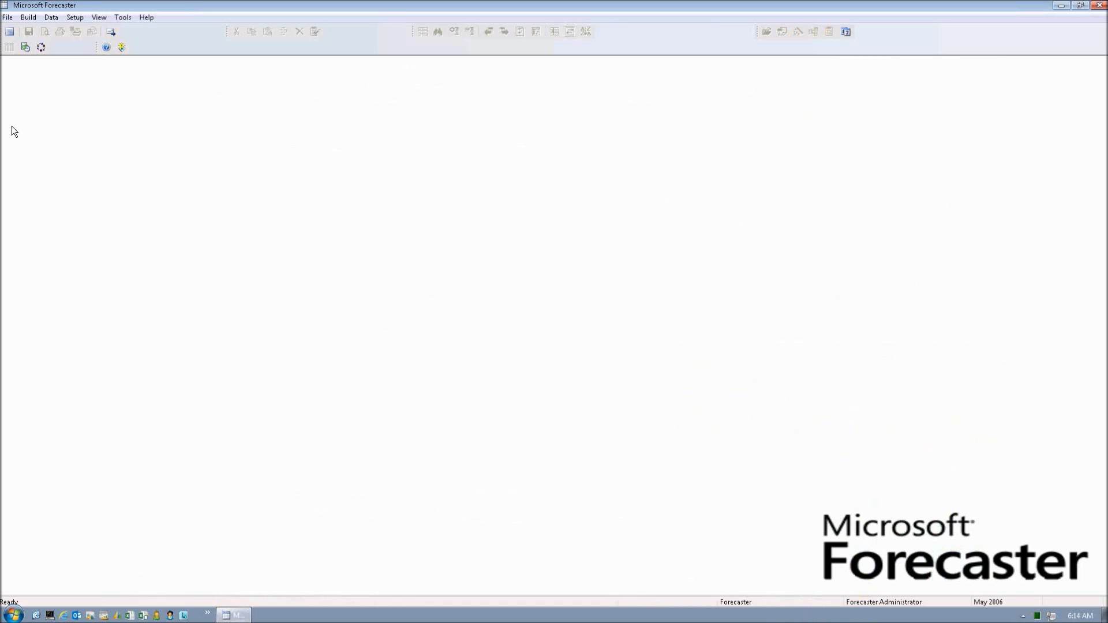
- Open the budget input set setup for BUDGET2006 and examine its default input columns
left_click(28, 18)
mouse_move(71, 16)
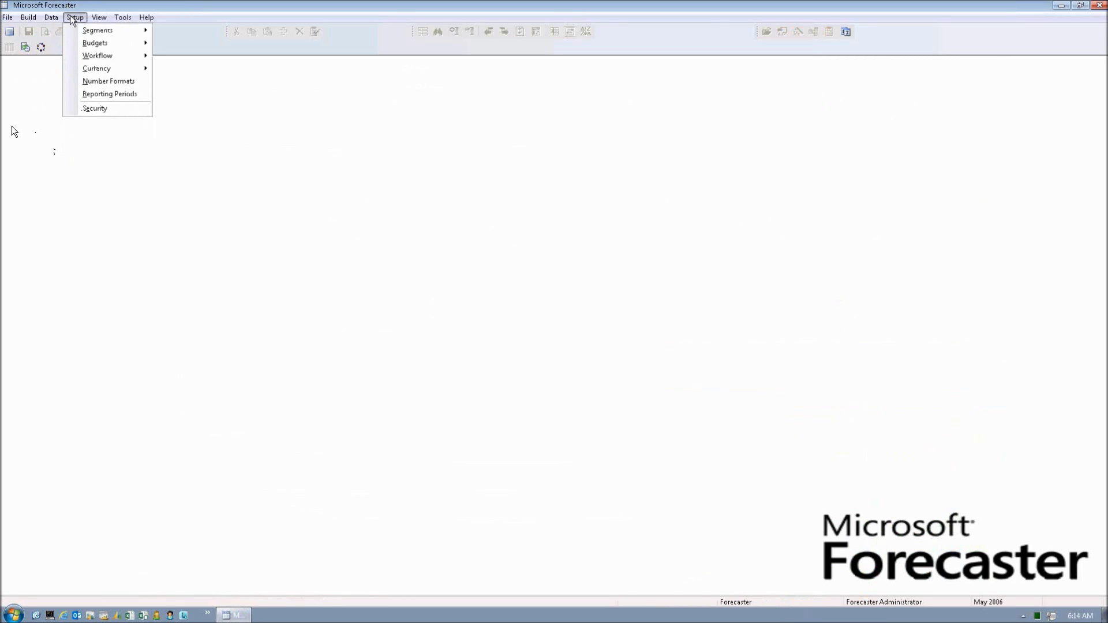
mouse_move(93, 48)
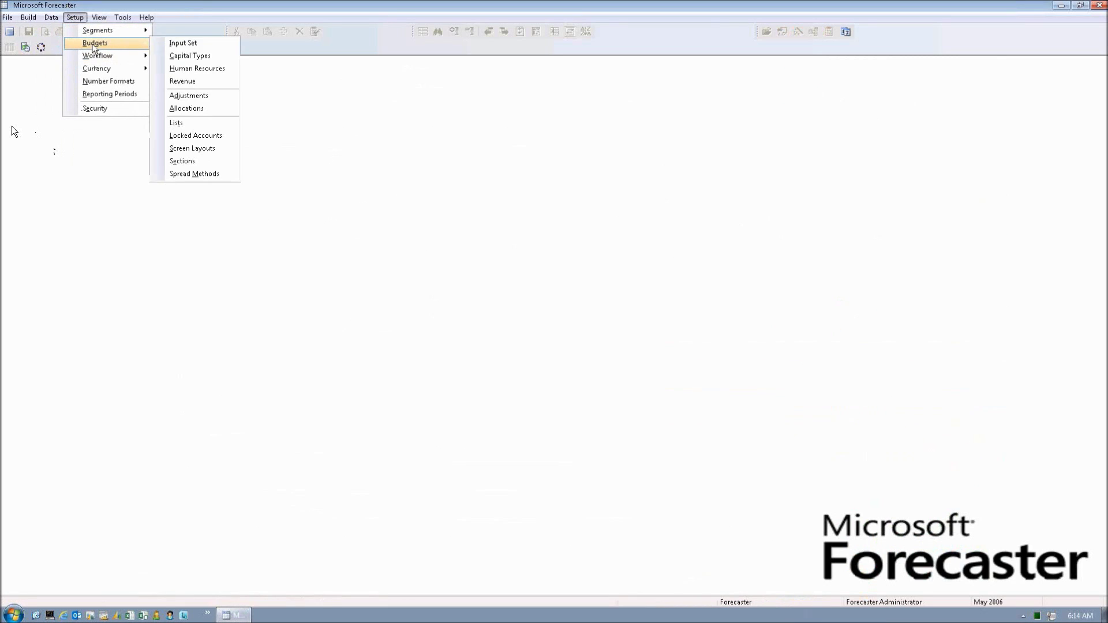
left_click(208, 42)
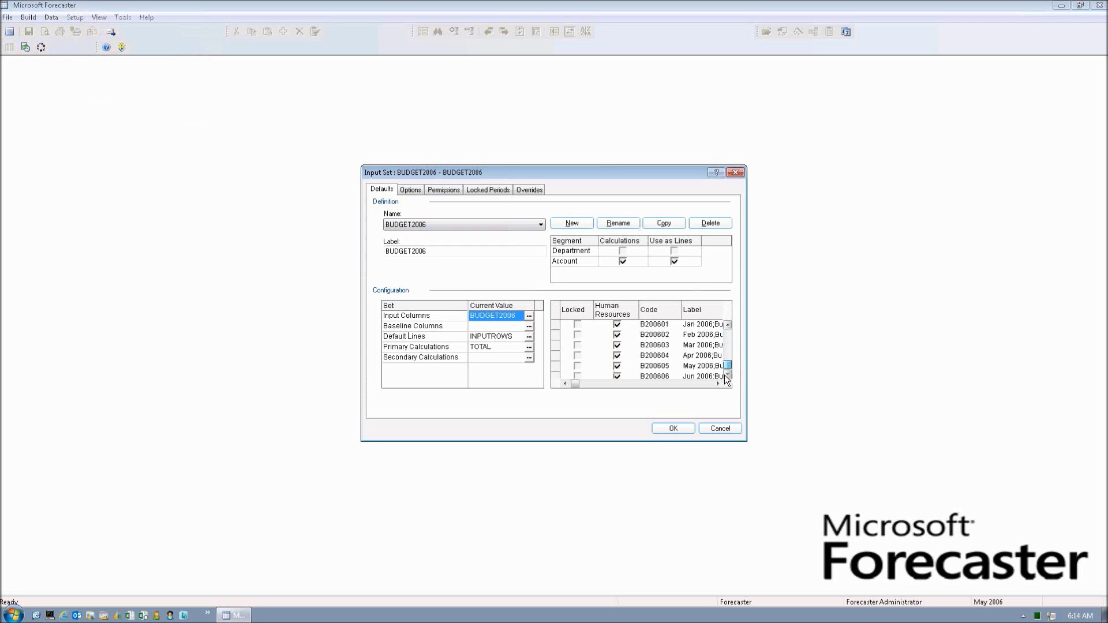
- Examine the remaining BUDGET2006 input columns and the overrides for departments 14000 and 24020, and close the input set without saving
scroll(725, 375, "down", 3)
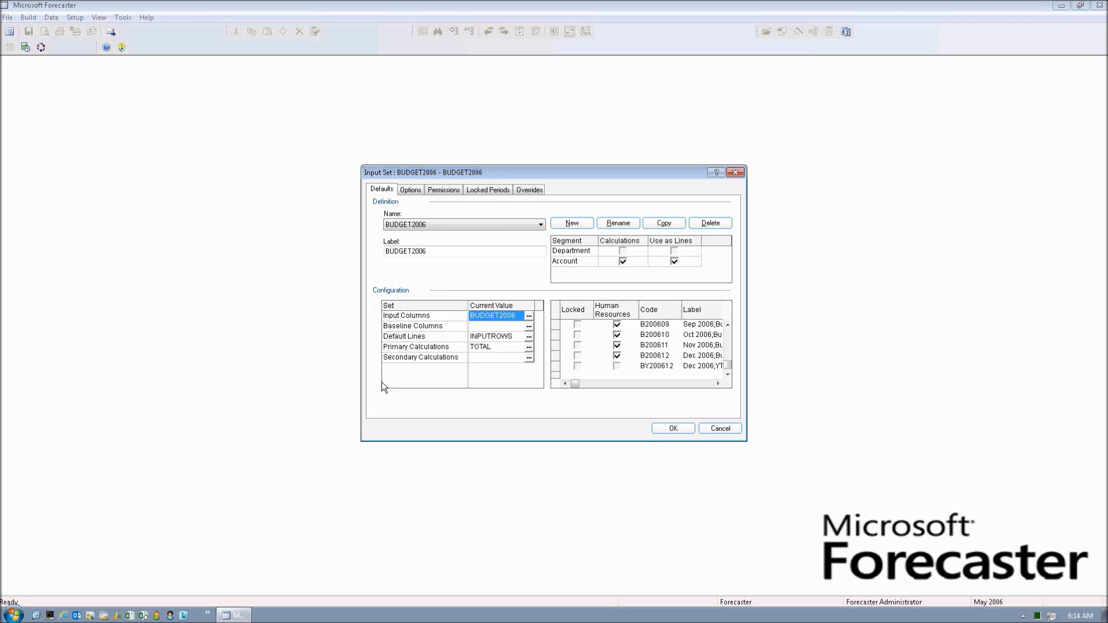
left_click(523, 190)
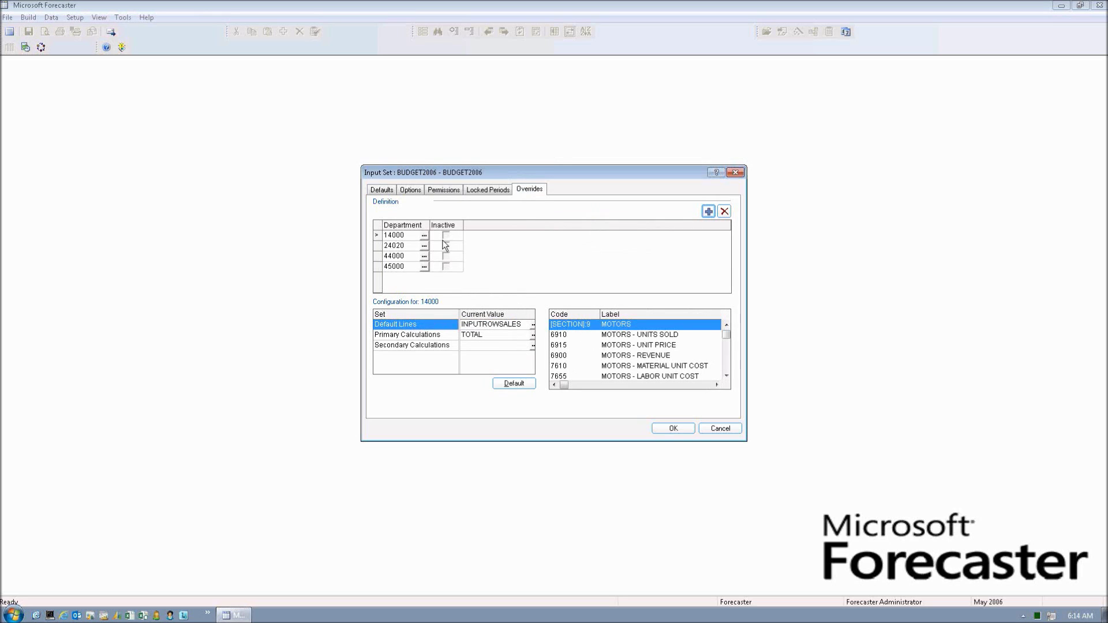
left_click(404, 245)
left_click(382, 190)
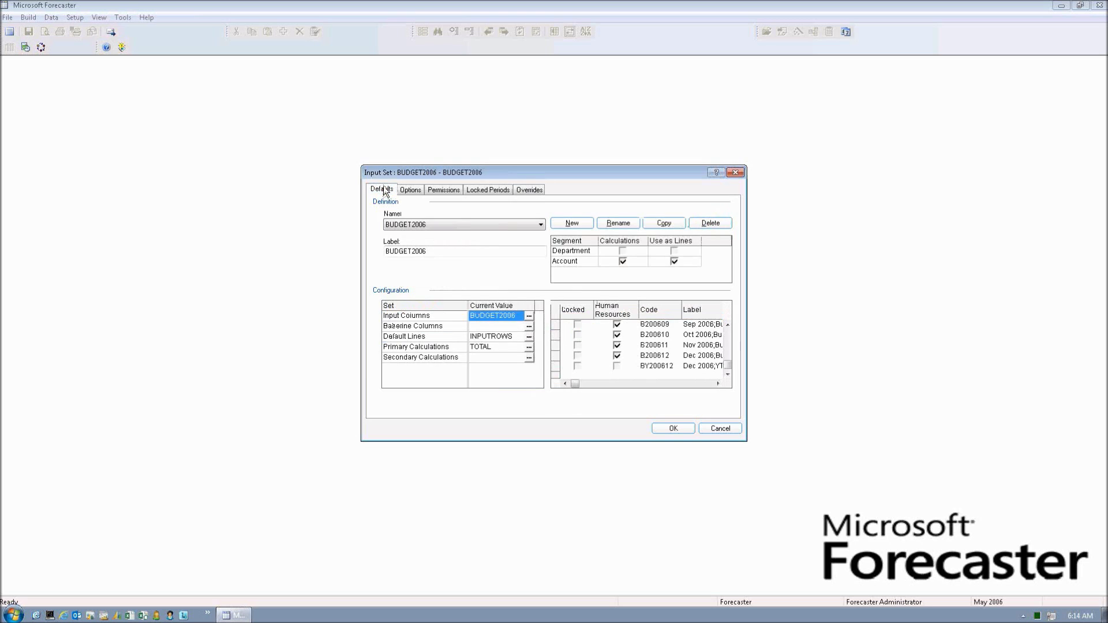
left_click(719, 429)
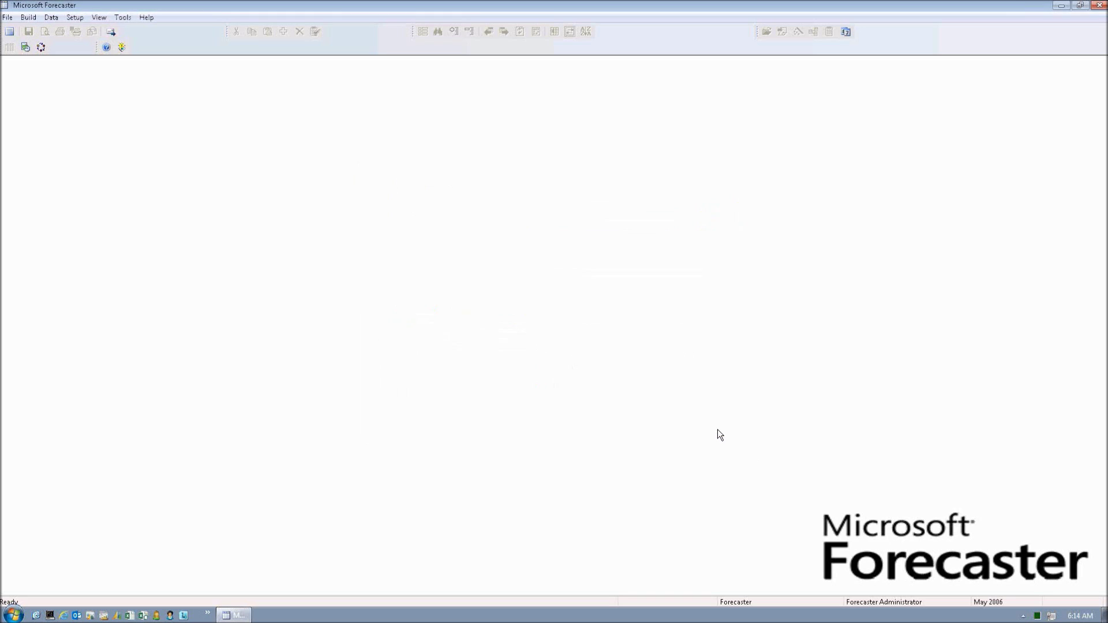
- Open the Rolling Forecasts column set from the Forecast folder of the column sets
left_click(35, 18)
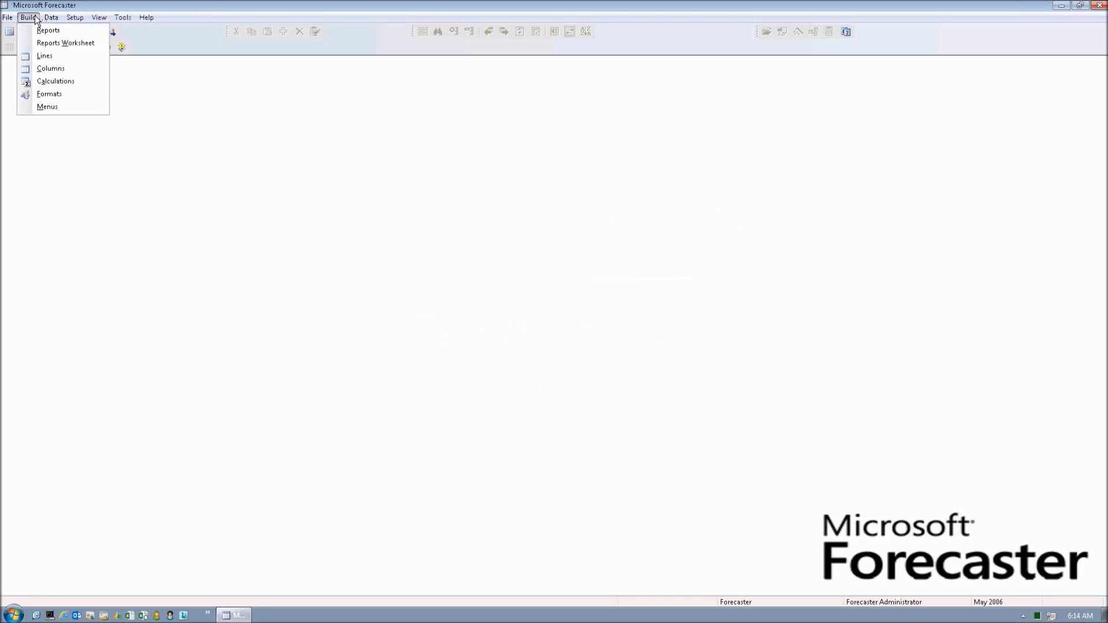
left_click(50, 69)
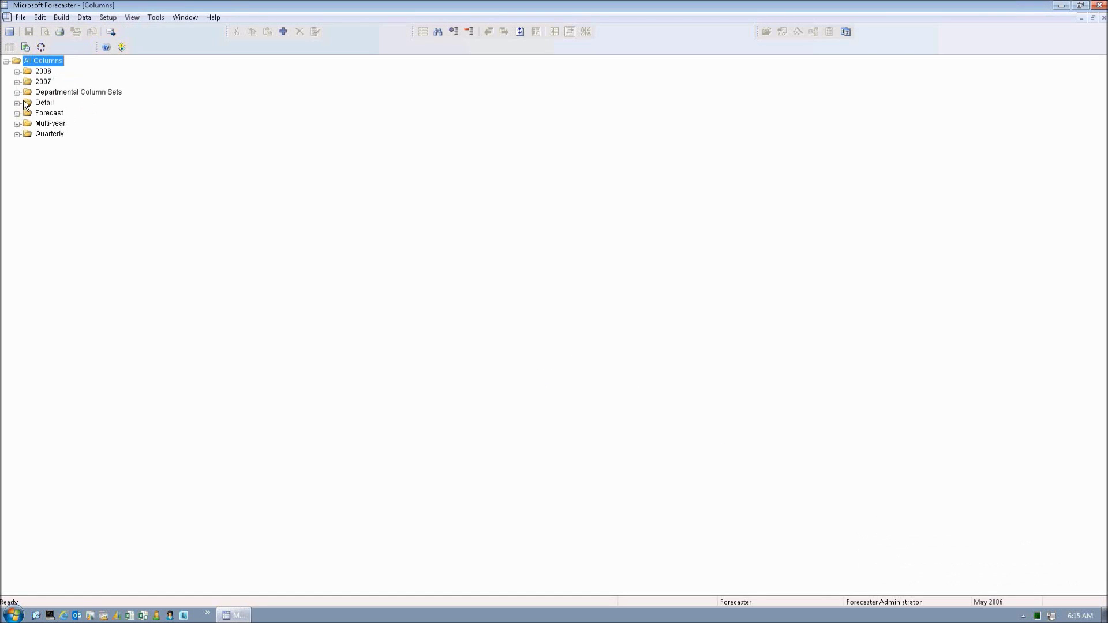
left_click(17, 72)
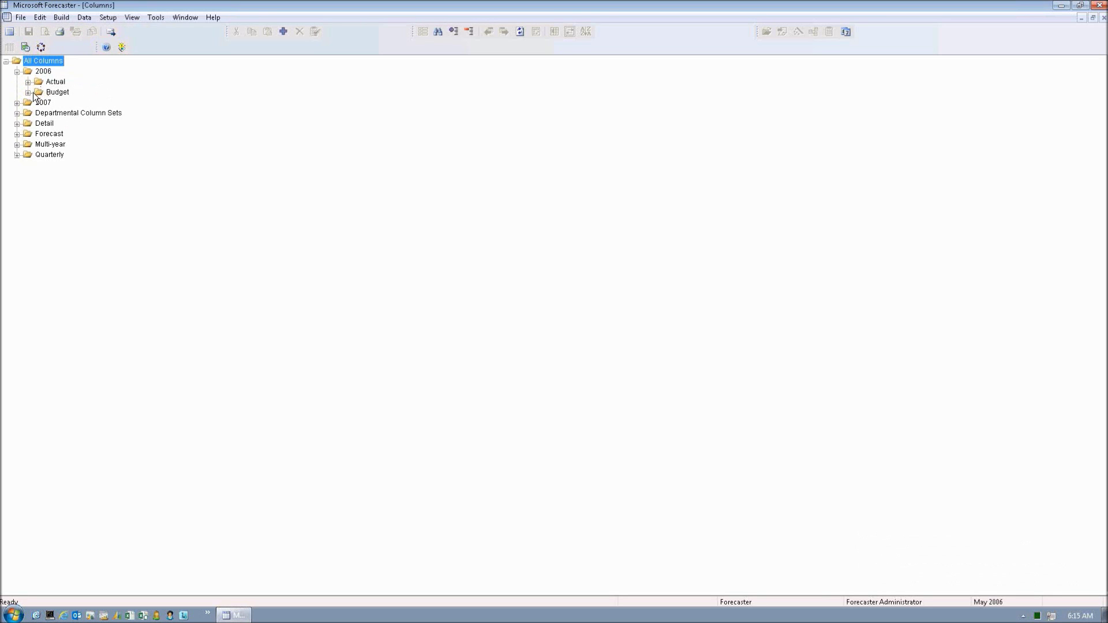
left_click(17, 133)
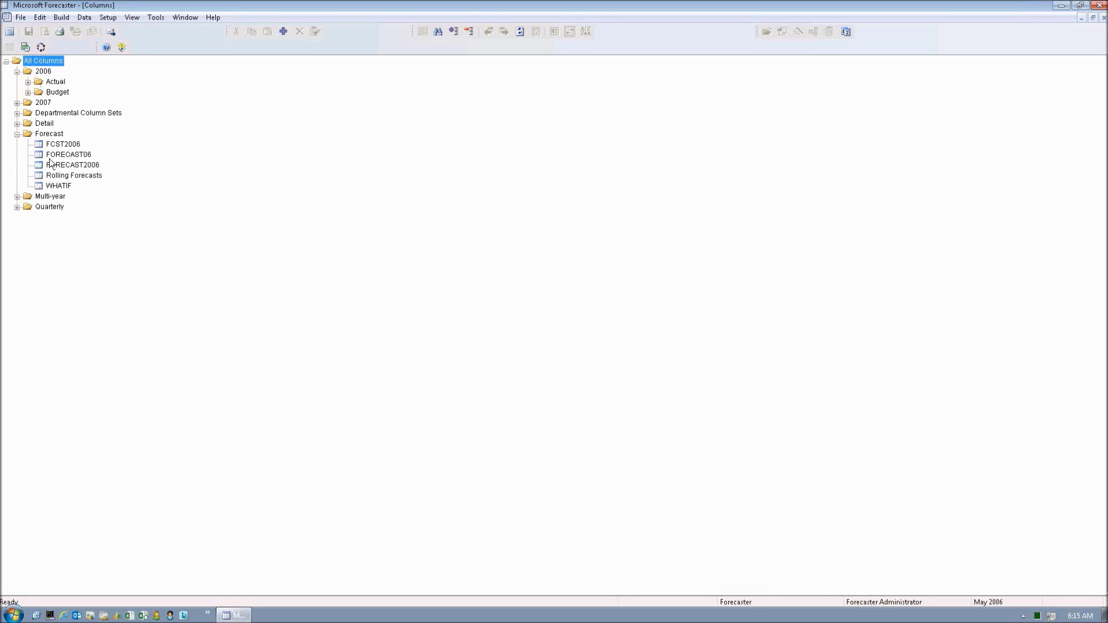
left_click(80, 175)
right_click(78, 174)
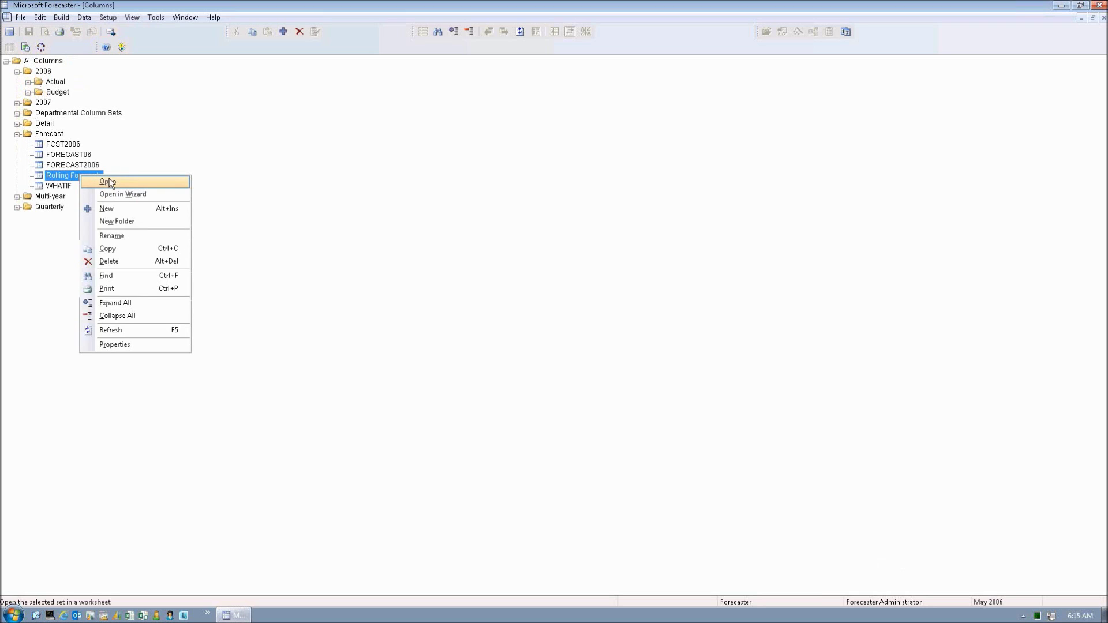
left_click(110, 182)
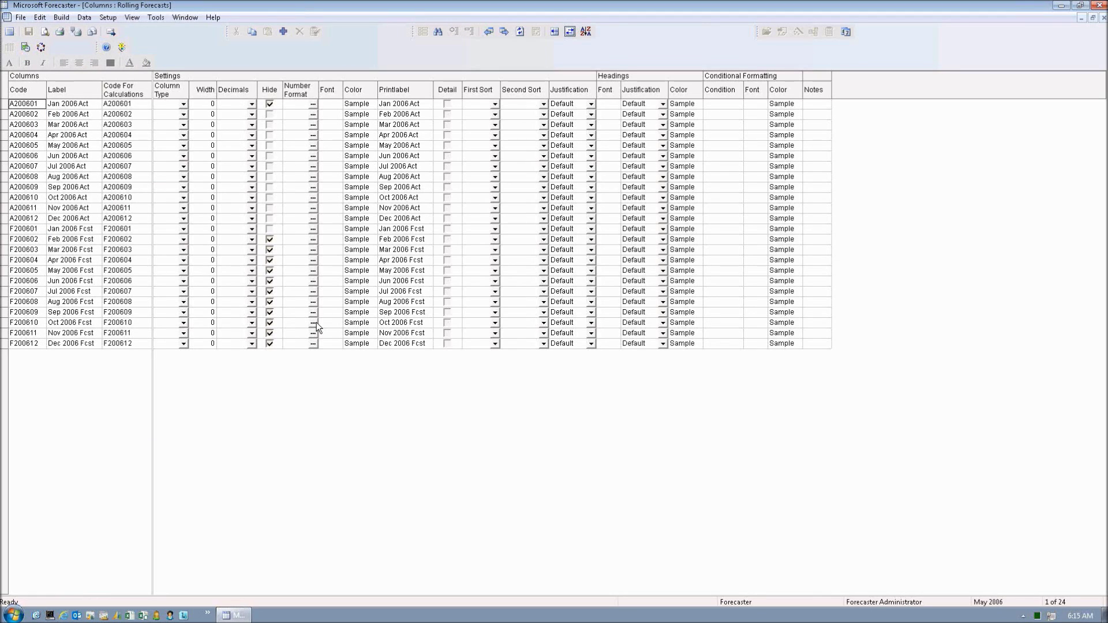
- Review the Rolling Forecasts columns and their settings, and close the column set
left_click(160, 19)
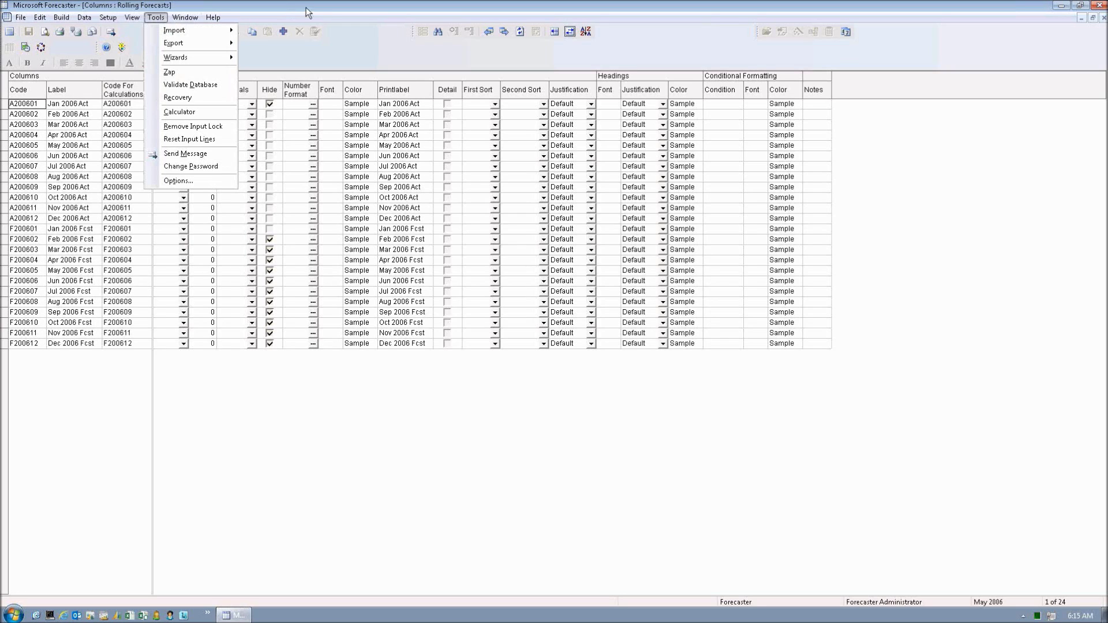
left_click(321, 56)
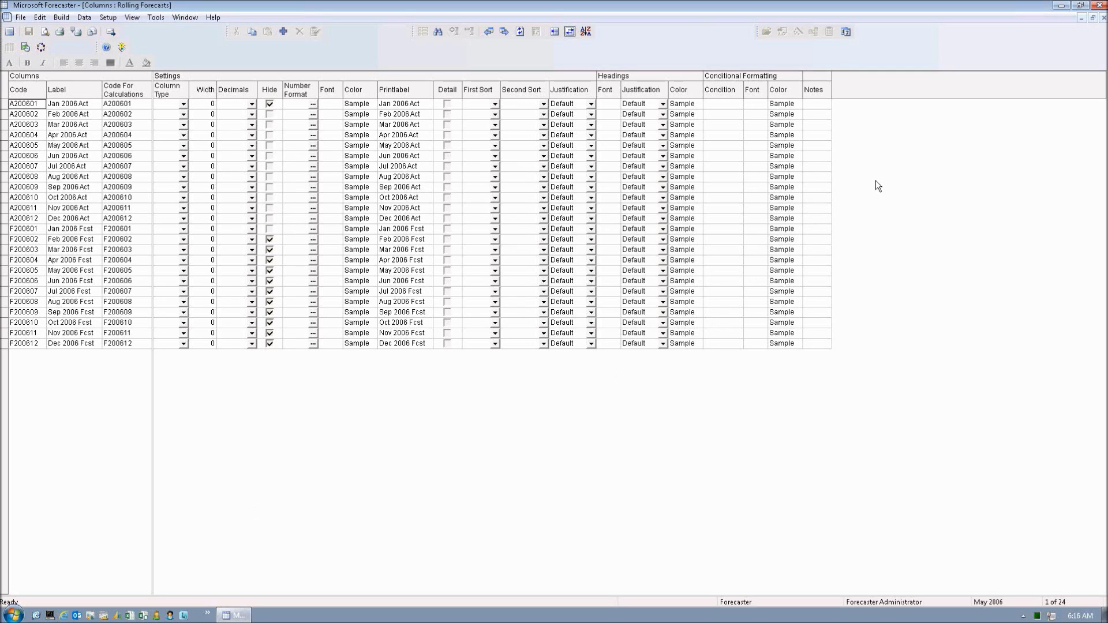
left_click(1103, 17)
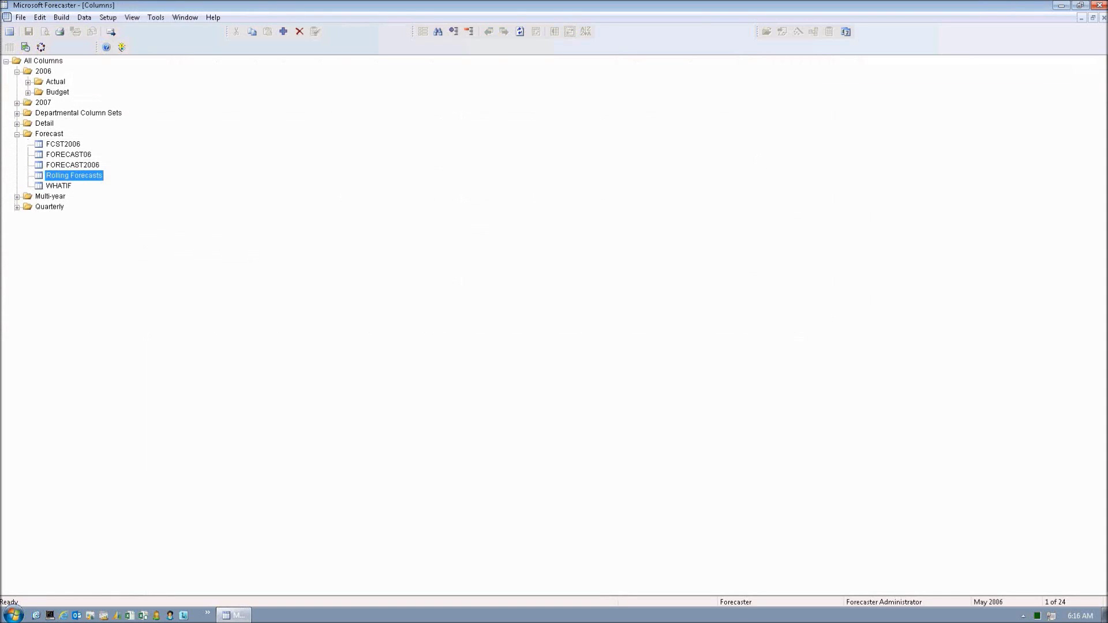
- Open the MotorSalesRevenue calculation from the Input Set Calculations folder to view its formulas
left_click(56, 17)
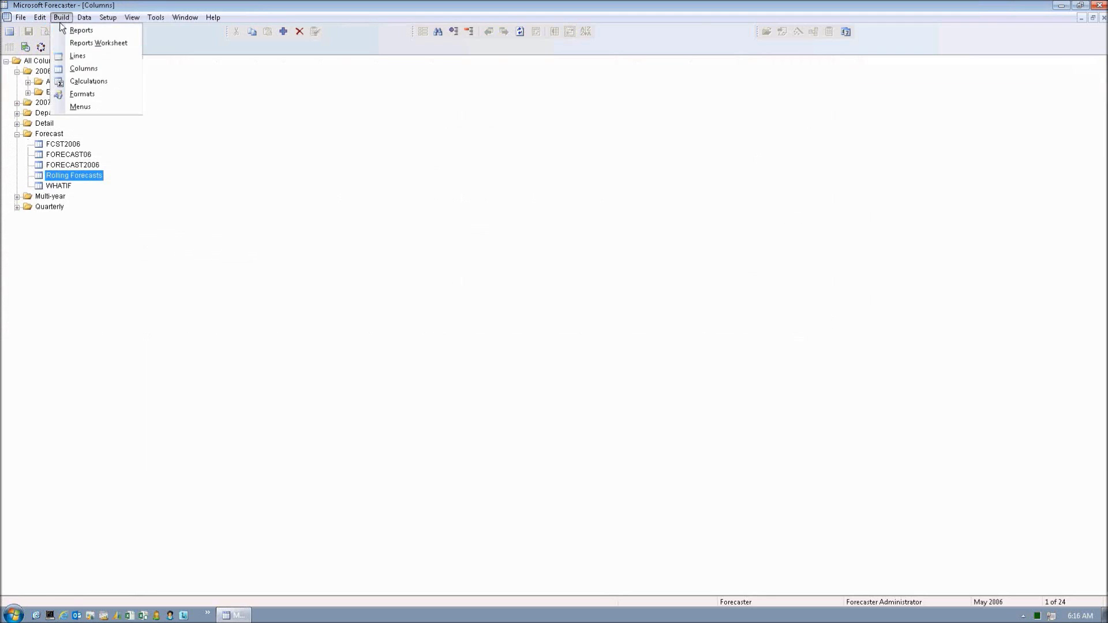
left_click(81, 82)
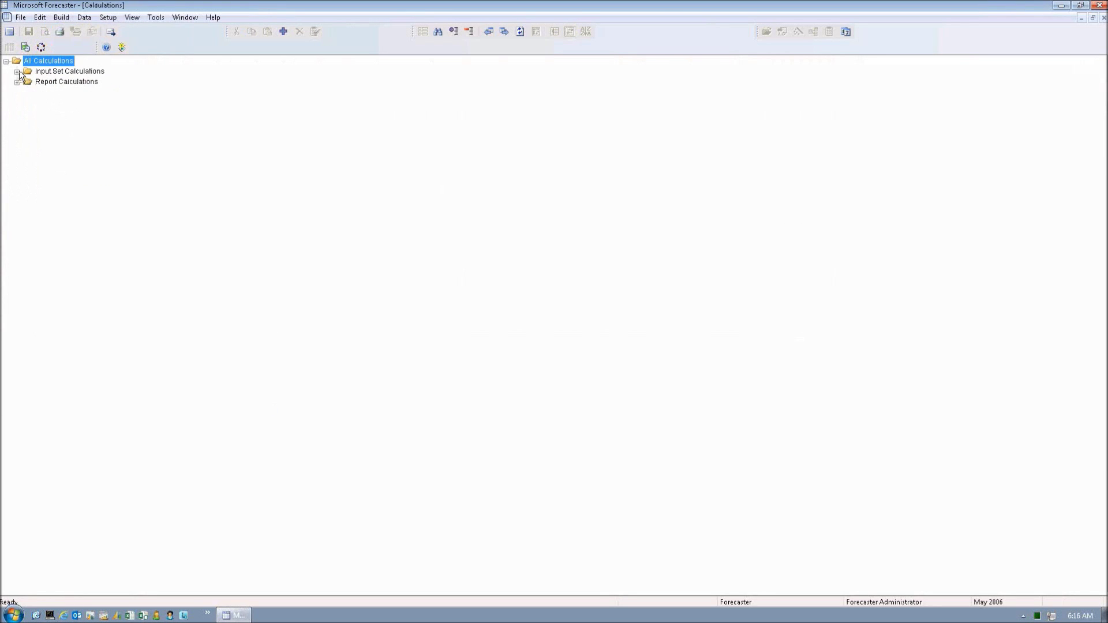
left_click(17, 71)
left_click(51, 93)
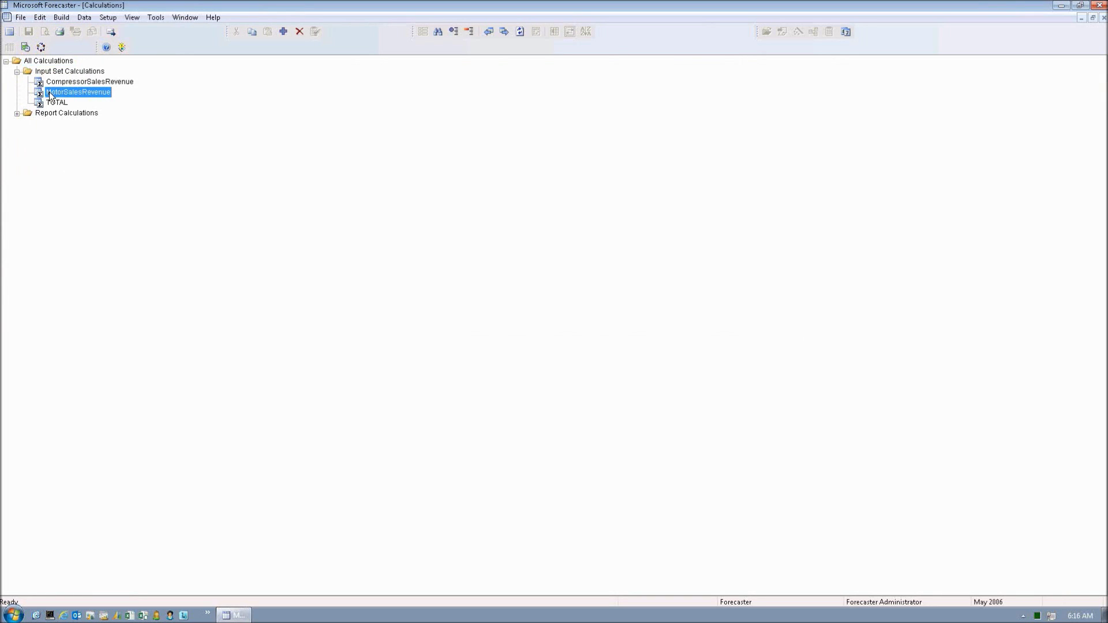
right_click(62, 92)
left_click(86, 100)
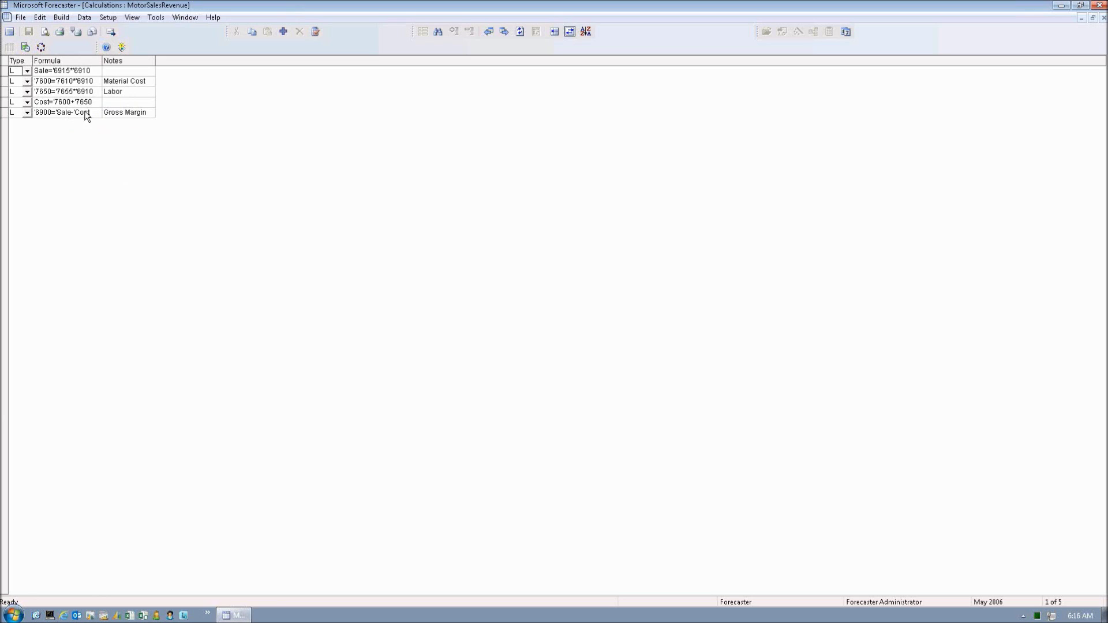
- Insert one row before the Gross Margin formula and show the calculation types available for it
right_click(12, 113)
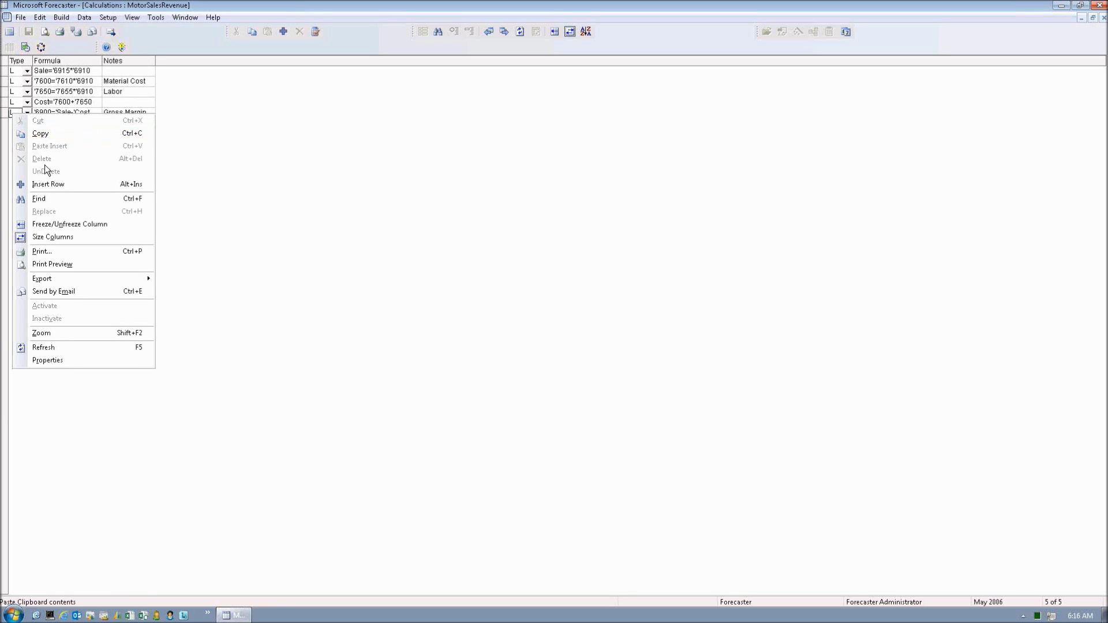
left_click(48, 184)
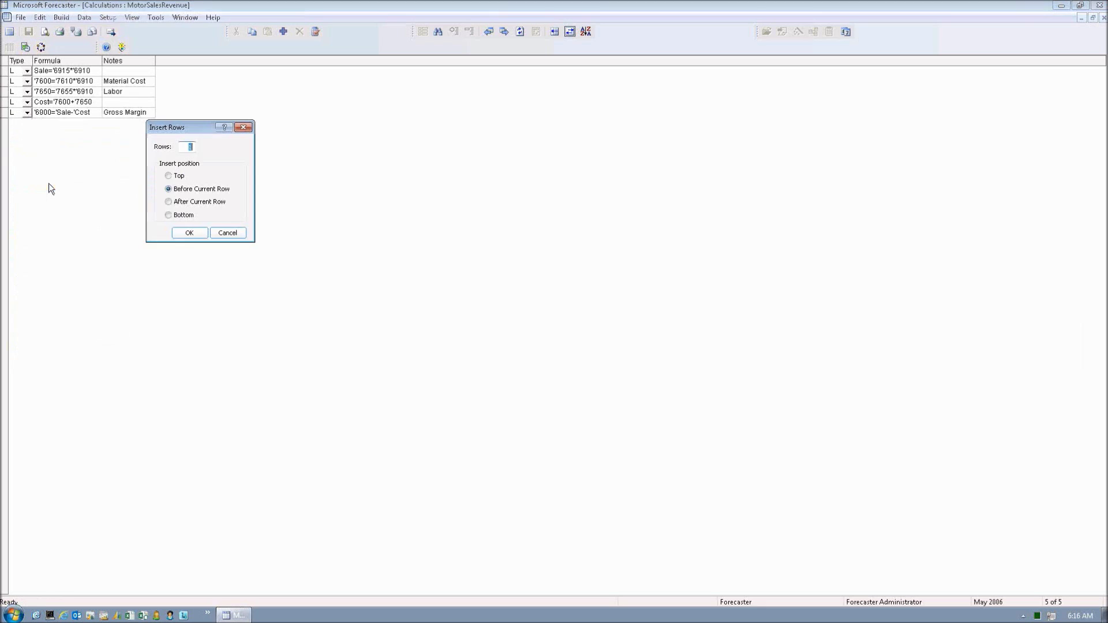
left_click(184, 234)
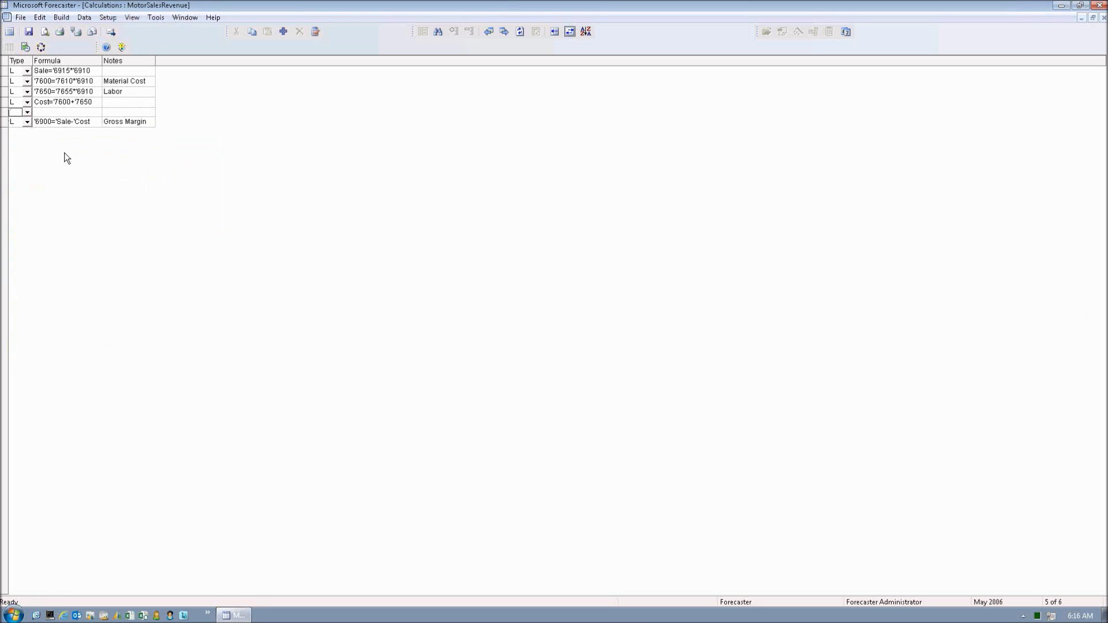
left_click(28, 112)
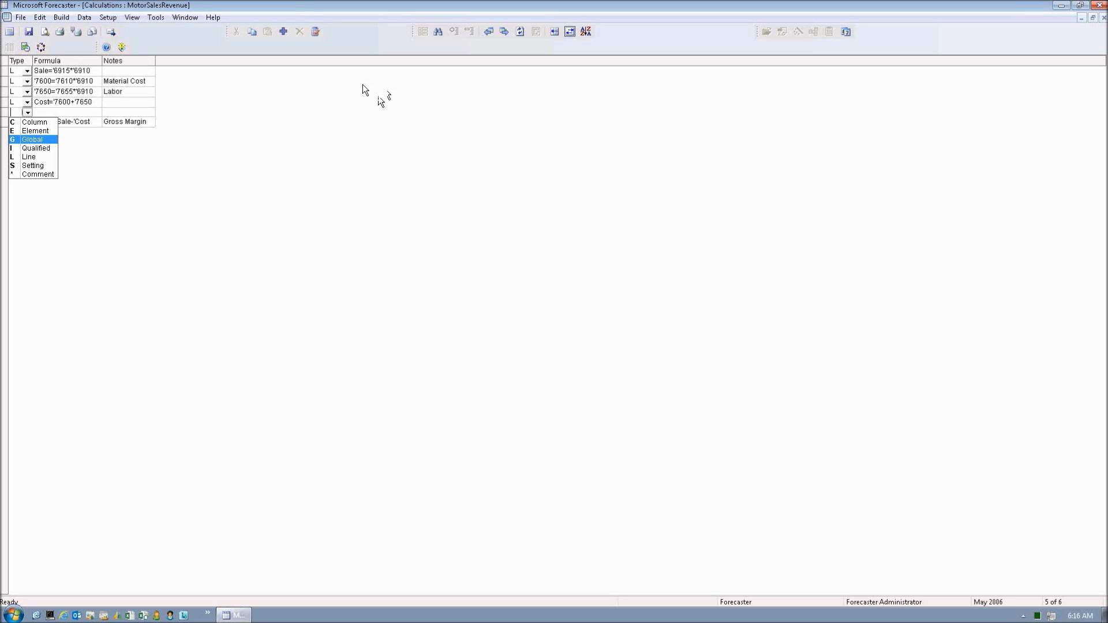
- Close the MotorSalesRevenue calculation without saving its changes
left_click(1103, 18)
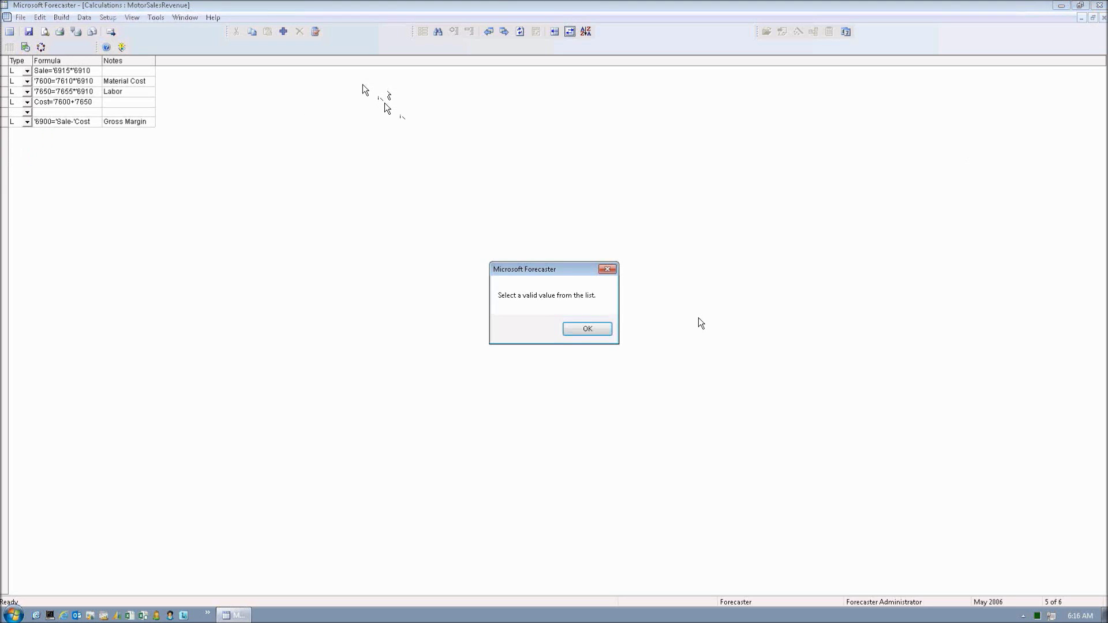
left_click(606, 329)
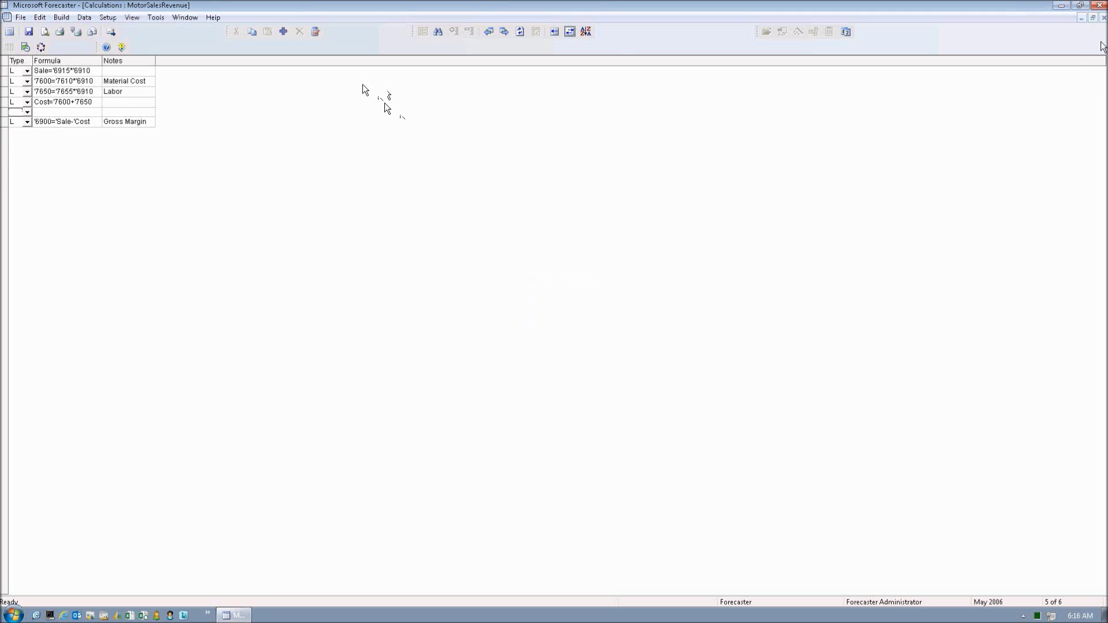
left_click(1104, 18)
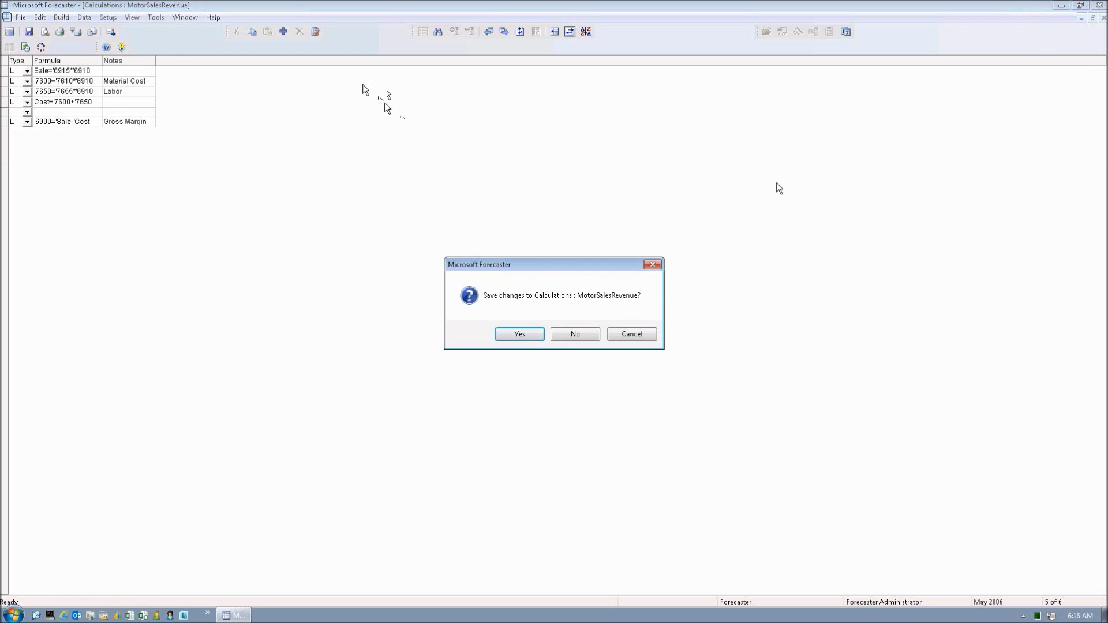
left_click(560, 336)
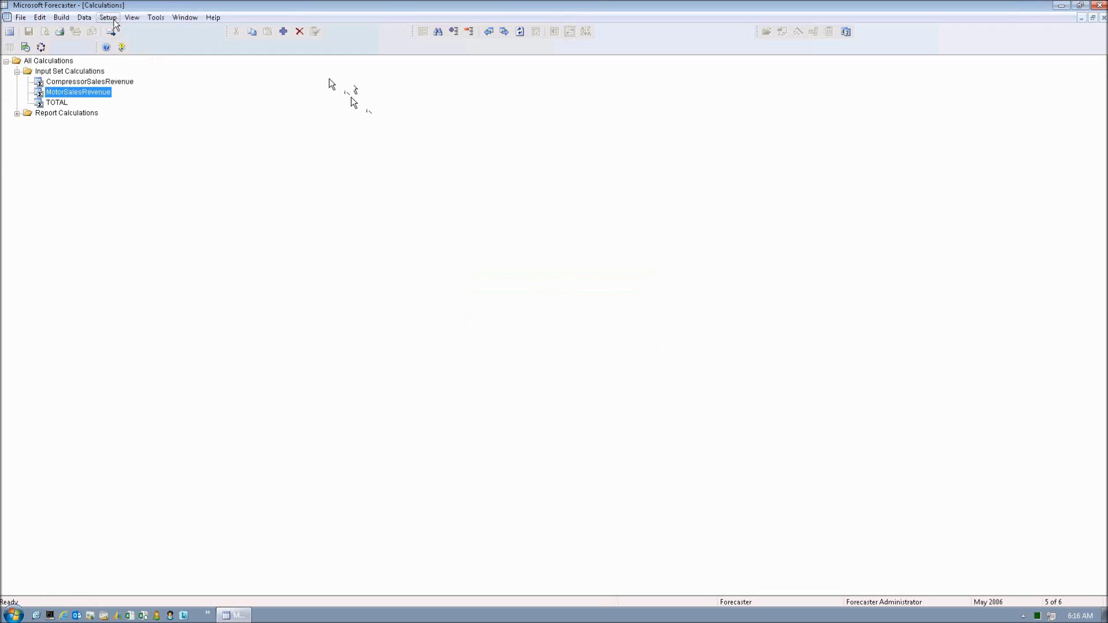
- Open the budget input set setup for FORECAST2006 and examine its locked actual and open forecast input columns
left_click(110, 19)
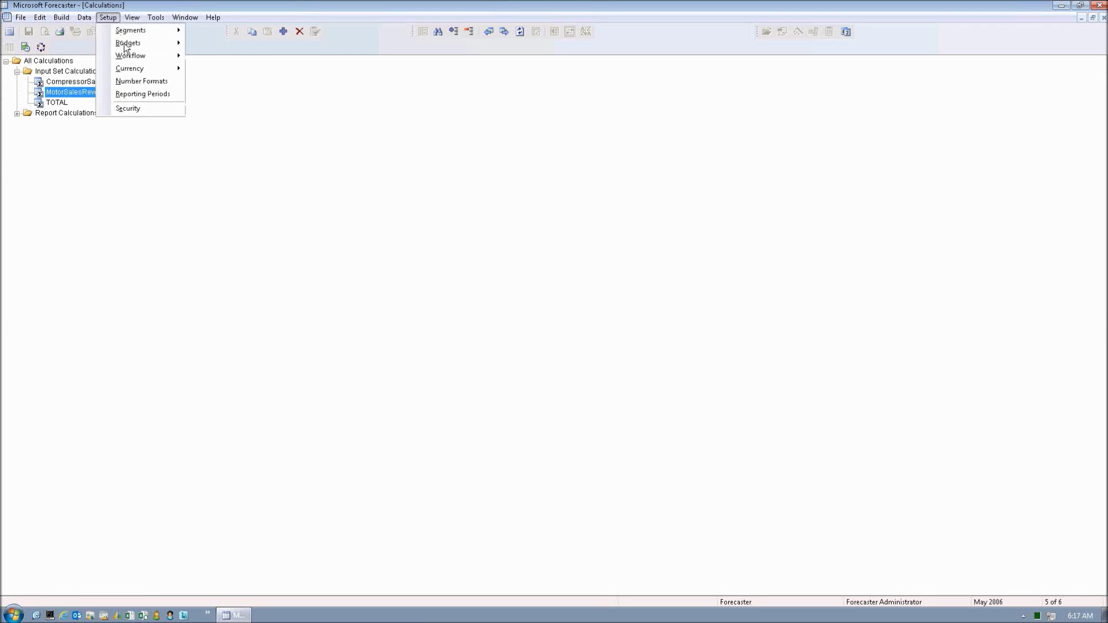
mouse_move(130, 32)
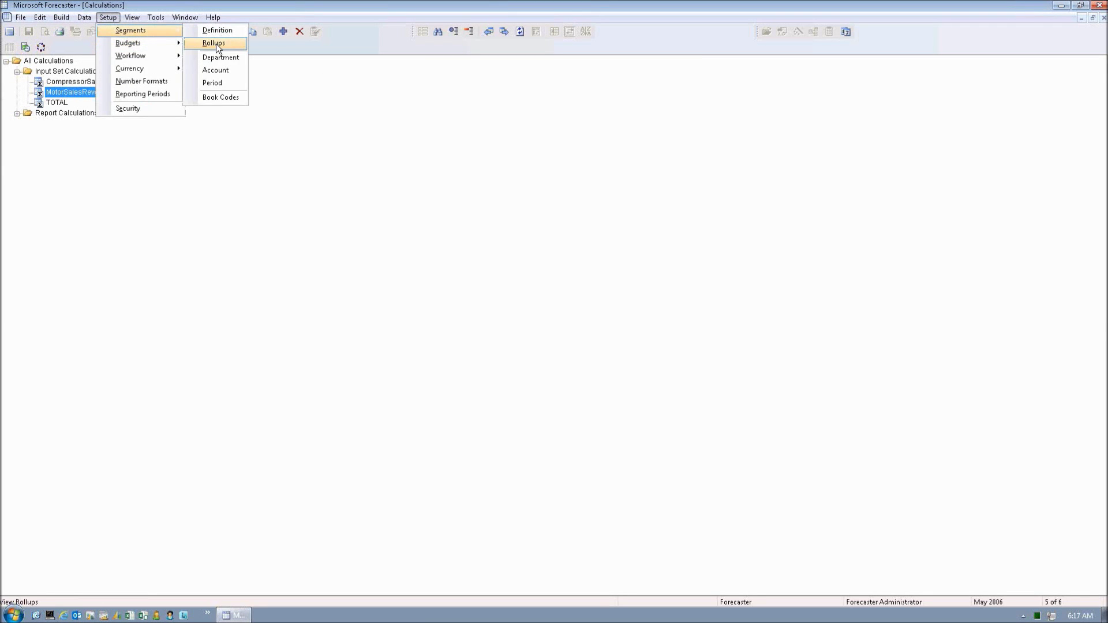
mouse_move(157, 43)
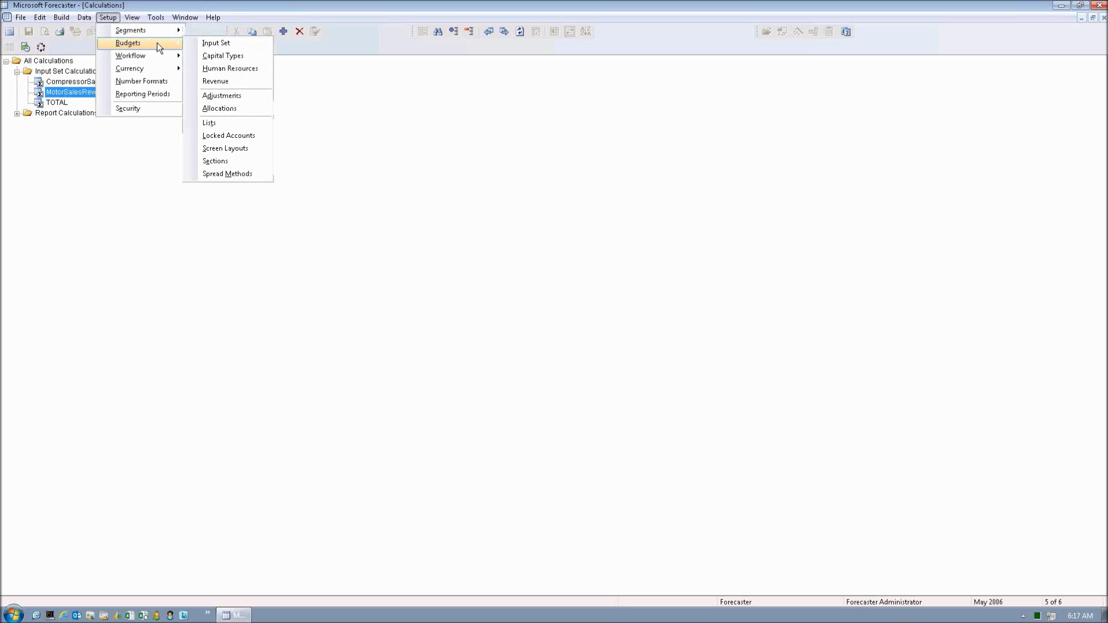
left_click(208, 44)
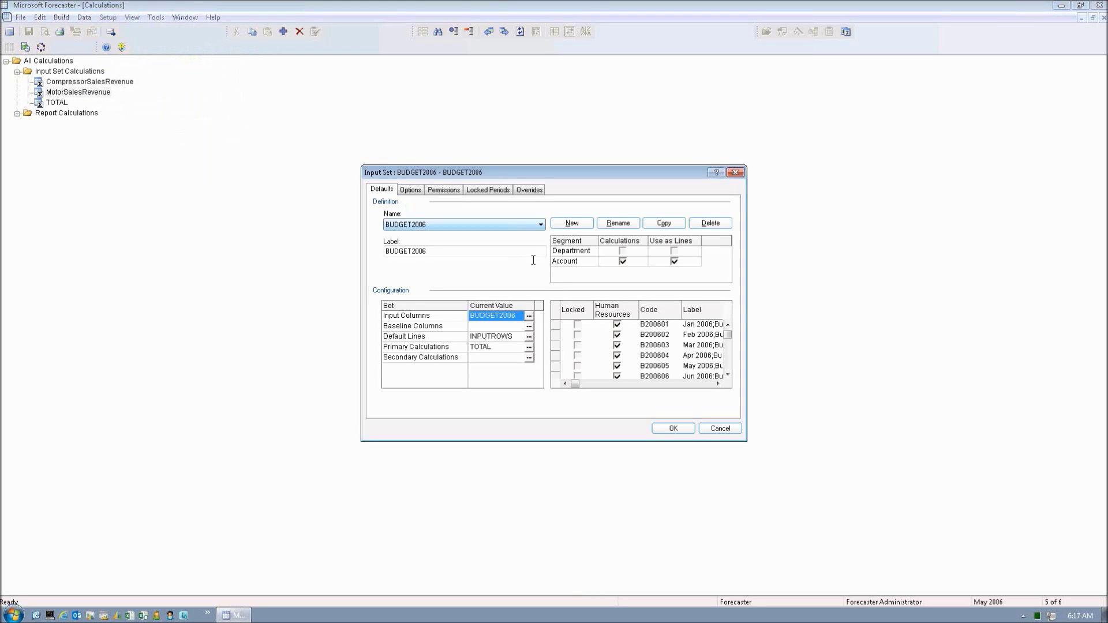
left_click(540, 225)
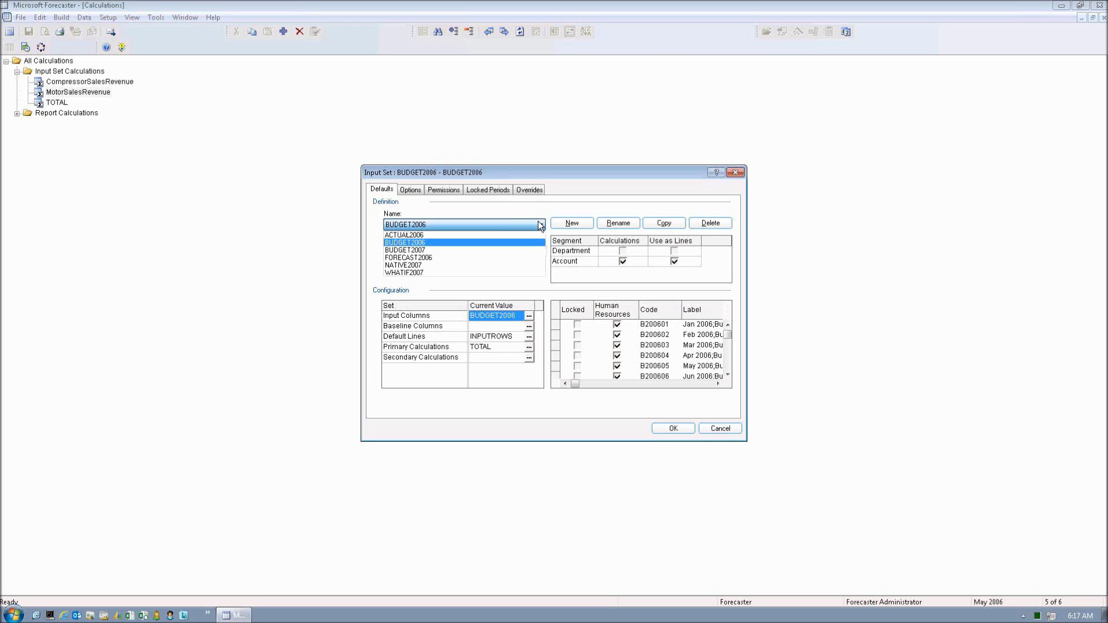
left_click(439, 257)
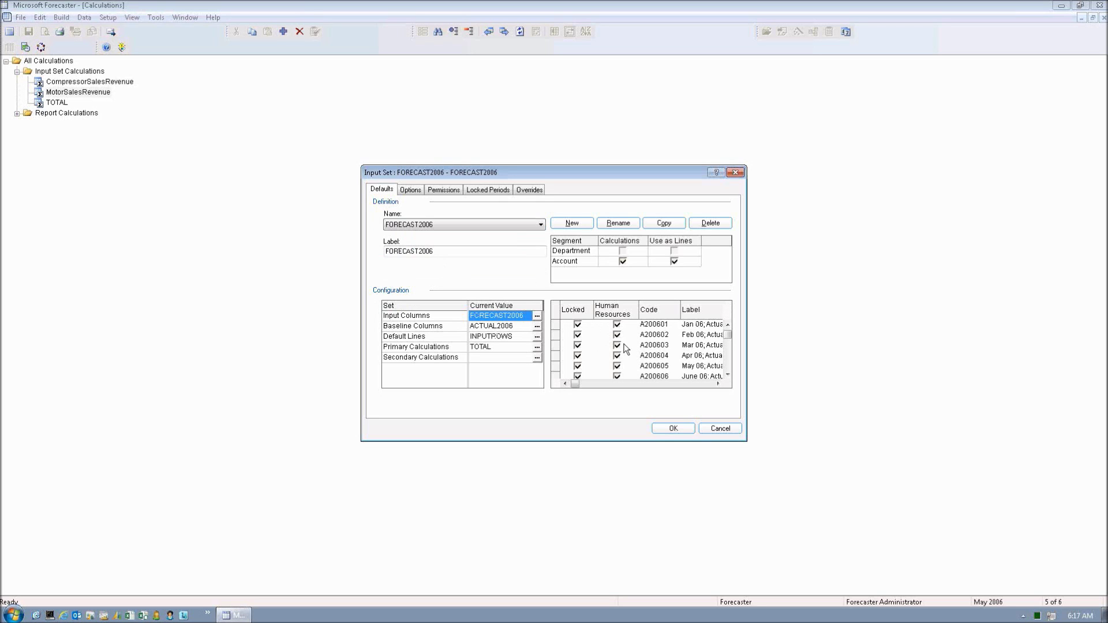
left_click(727, 375)
left_click(727, 375)
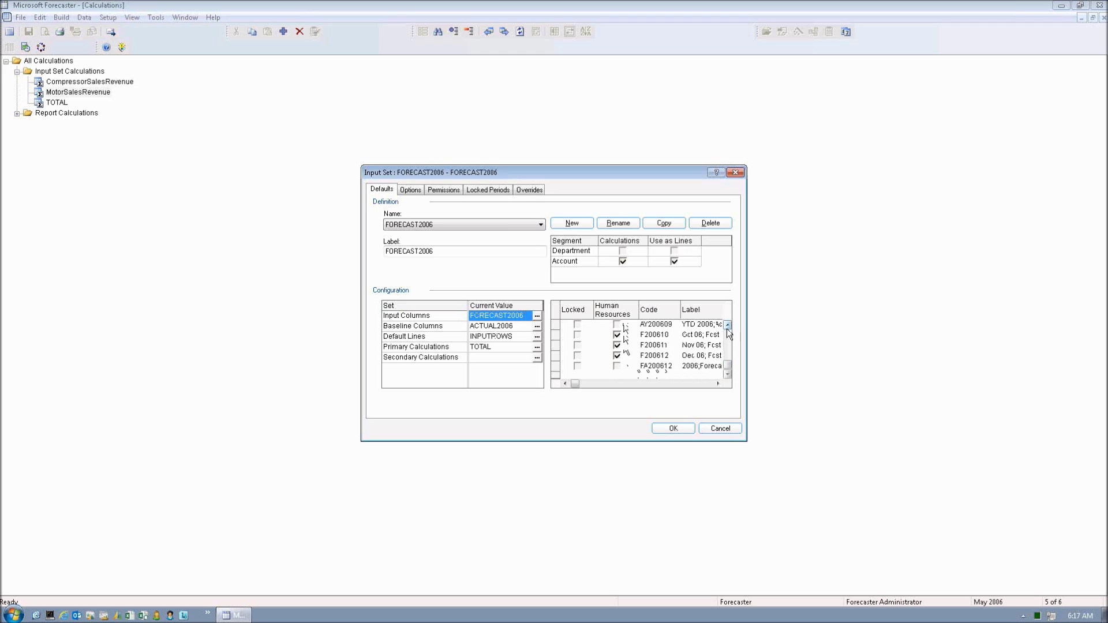
- Check the locked period security options of FORECAST2006, return to its defaults and close the input set without saving
left_click(488, 189)
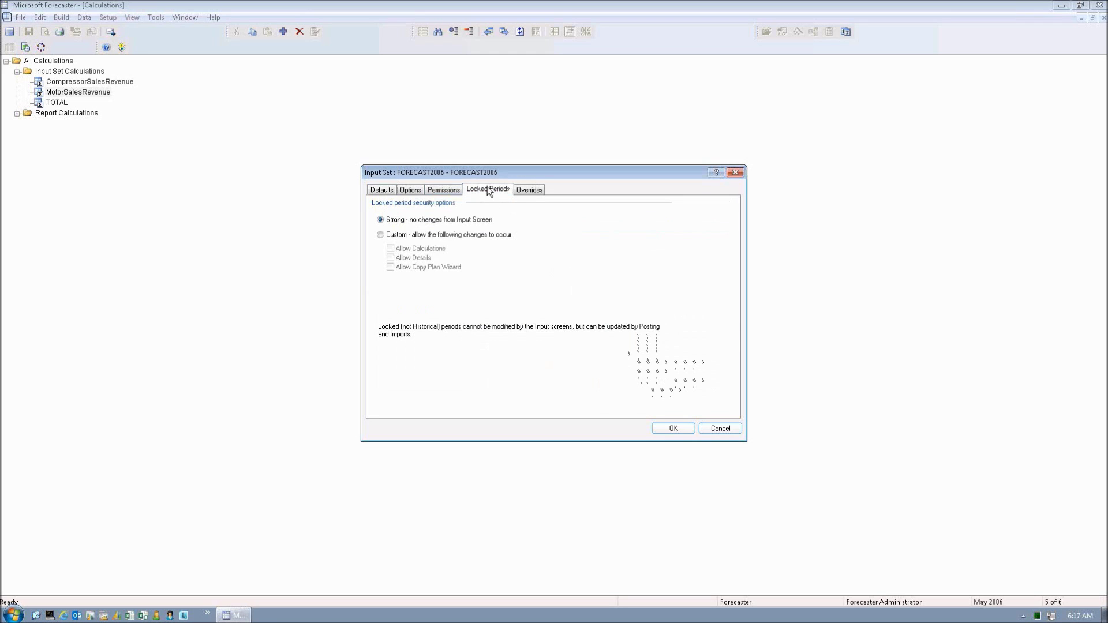
left_click(395, 192)
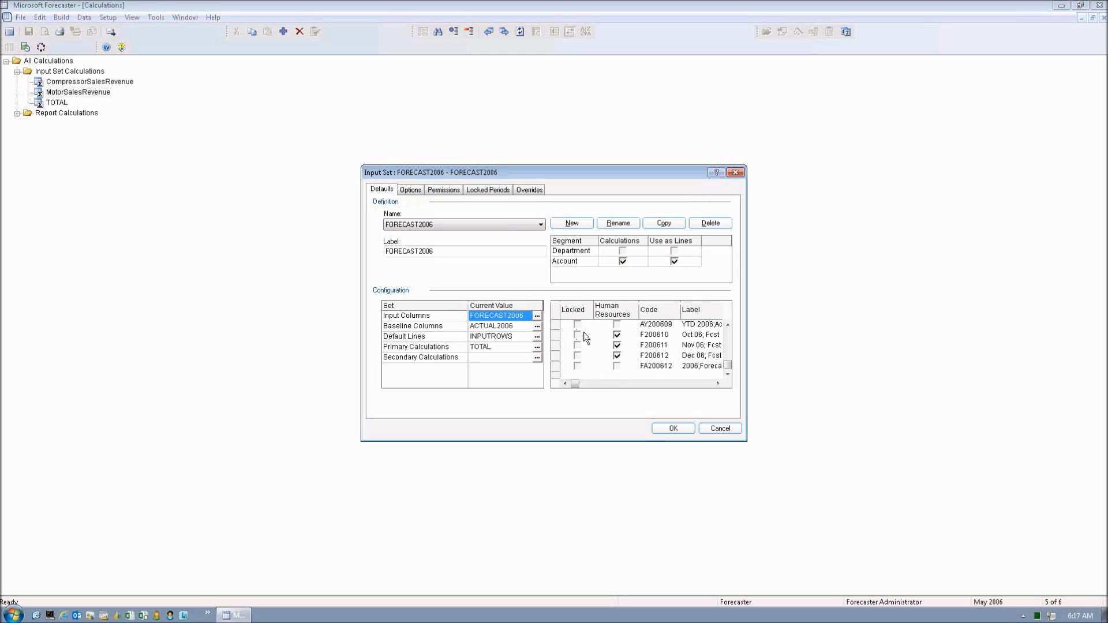
left_click(721, 429)
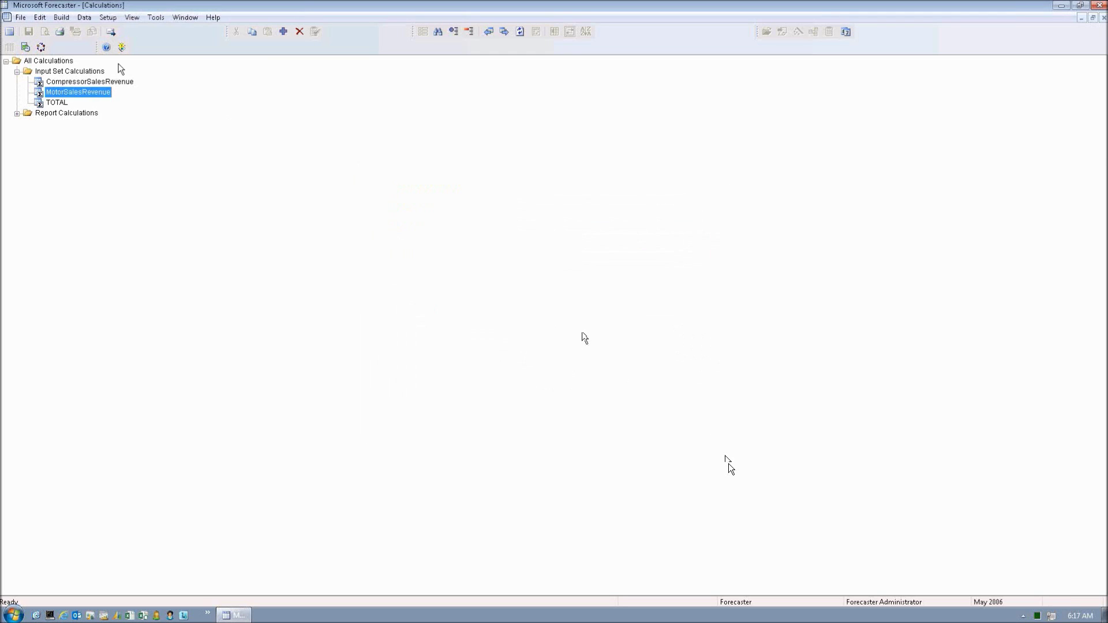
- Review the Copy Plan Wizard's source input sets and data type options for copying ACTUAL2006 to FORECAST2006, and cancel without copying
left_click(156, 17)
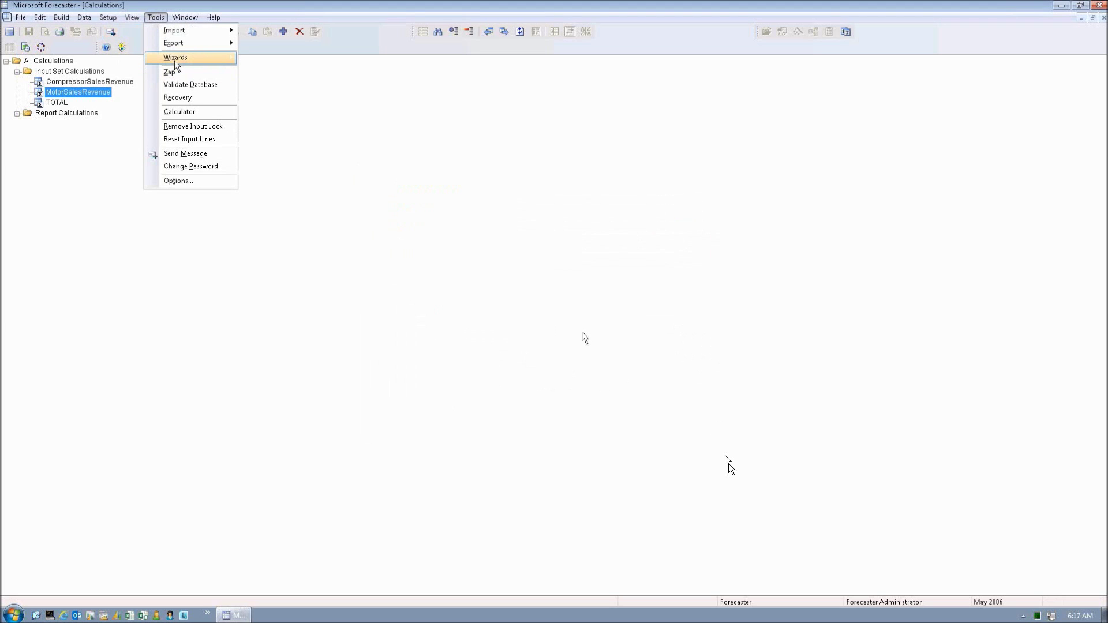
mouse_move(176, 60)
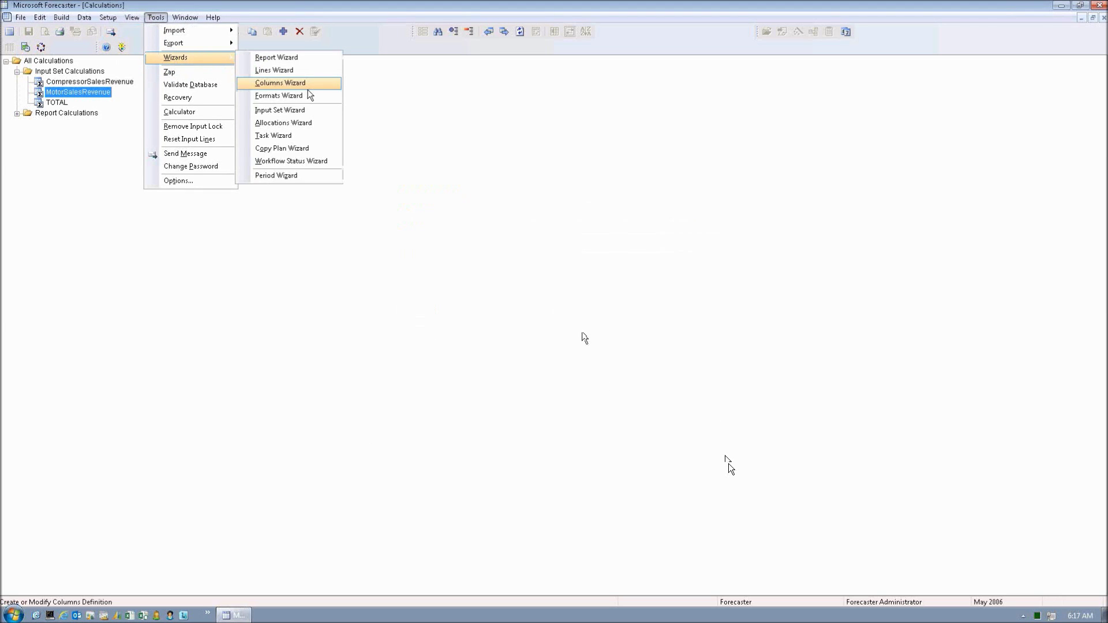
left_click(311, 148)
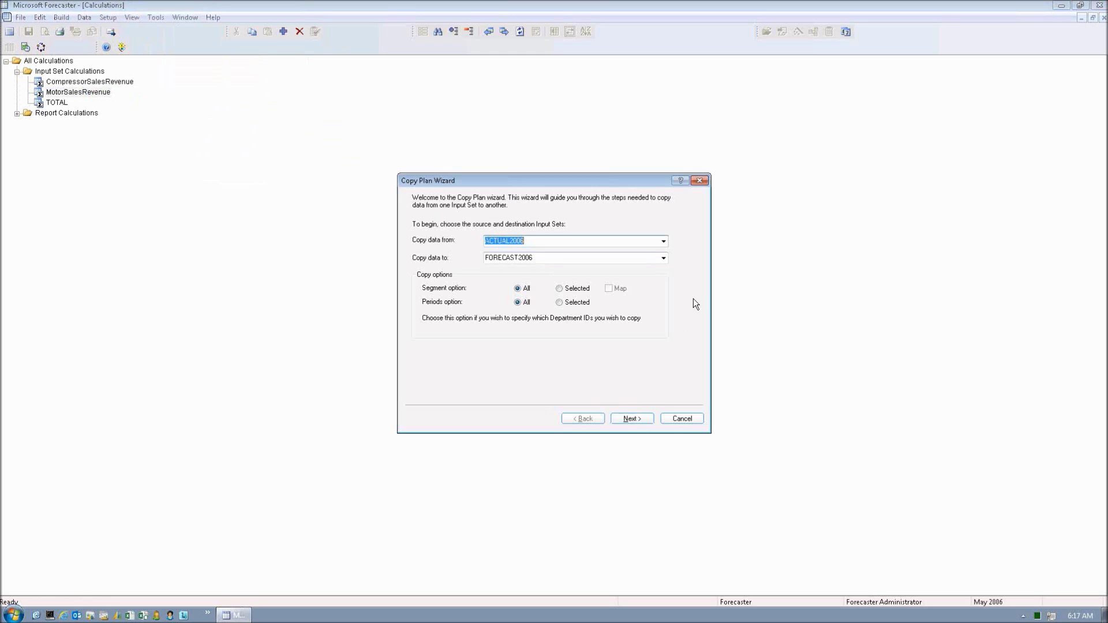
left_click(664, 241)
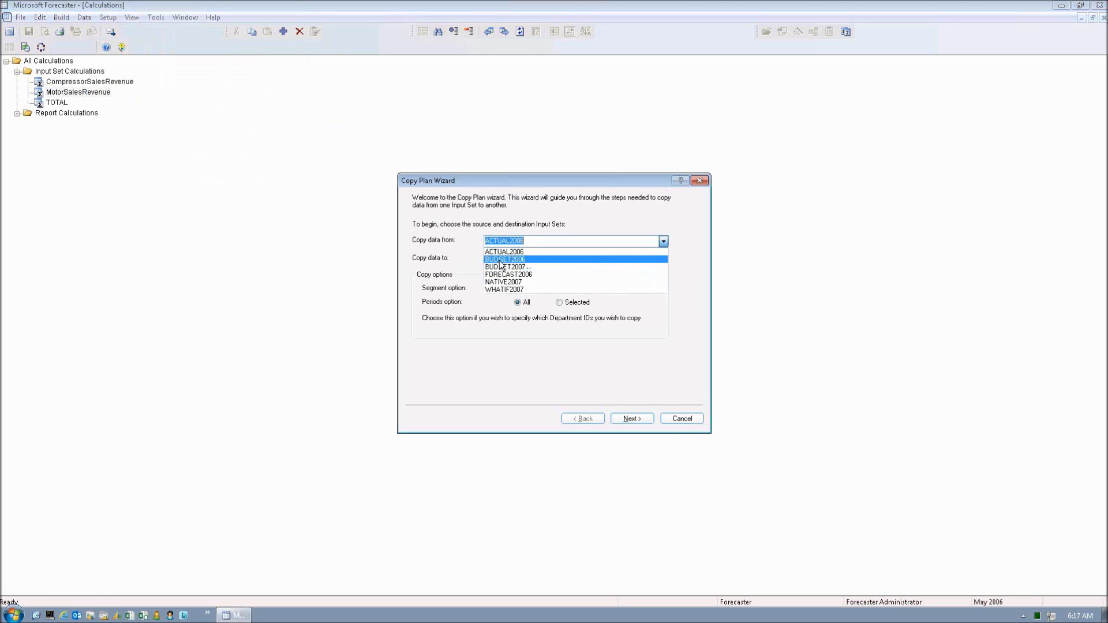
left_click(641, 374)
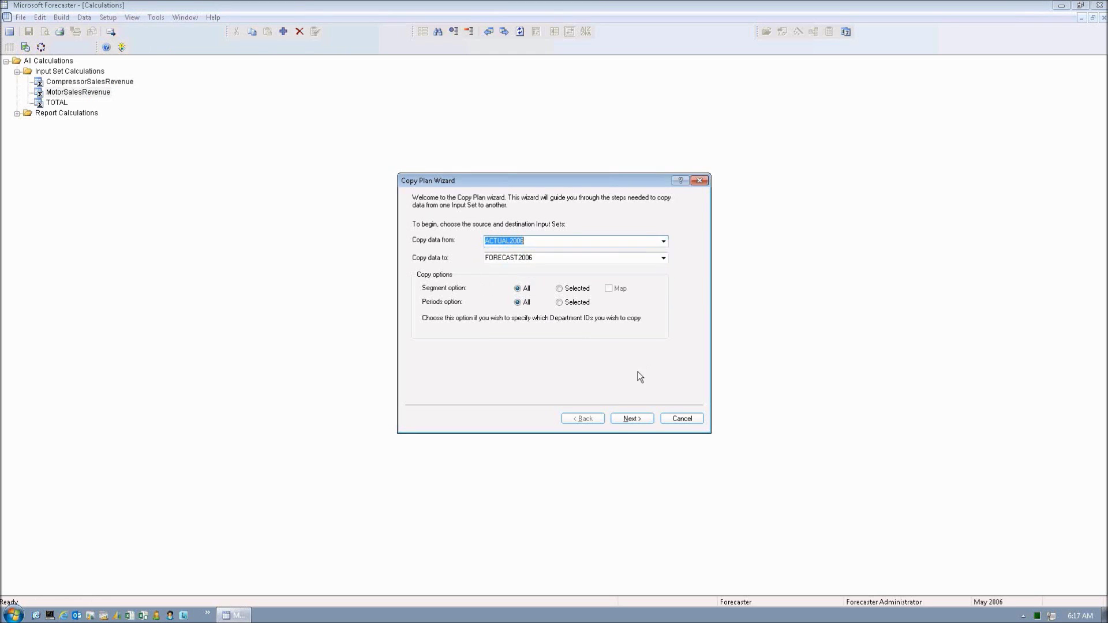
left_click(630, 419)
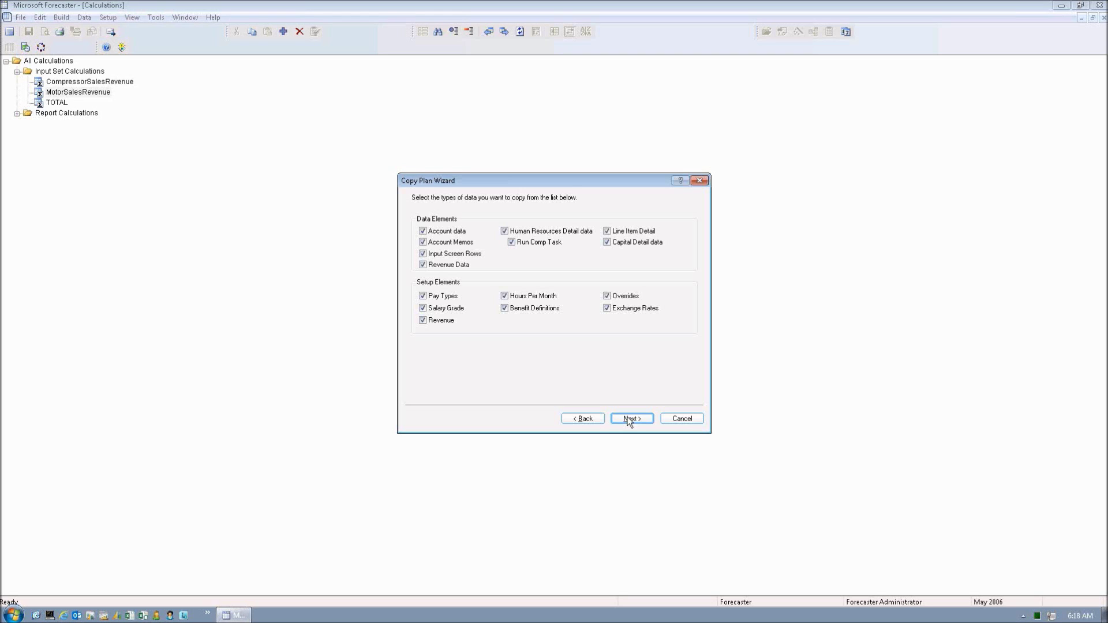
left_click(693, 419)
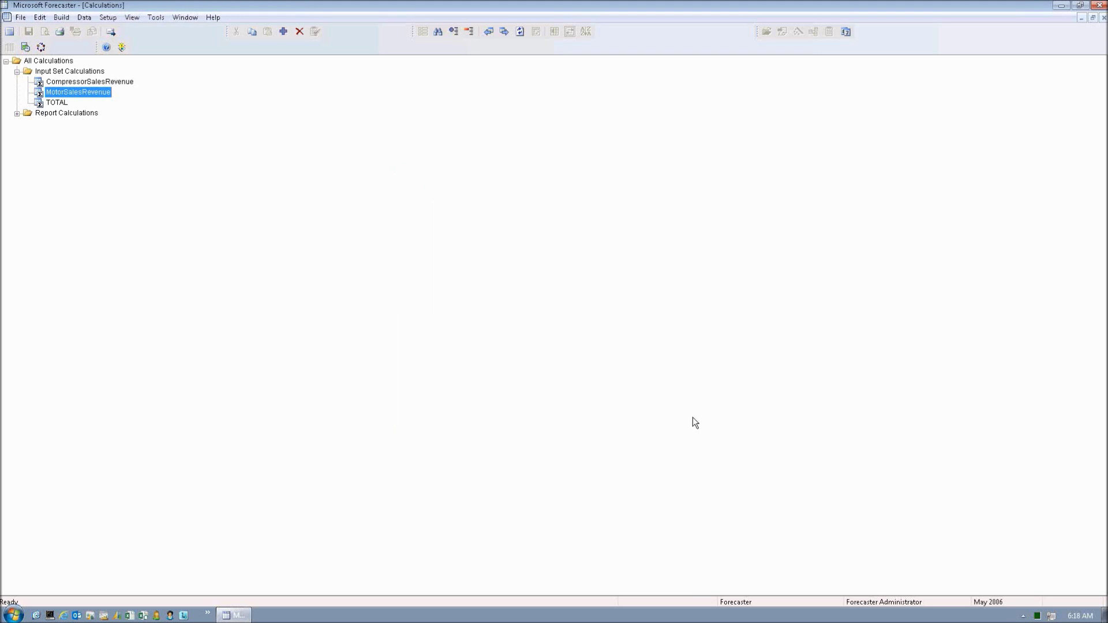
- Open the FORECAST2006 input set for data entry with accounts as rows
left_click(83, 18)
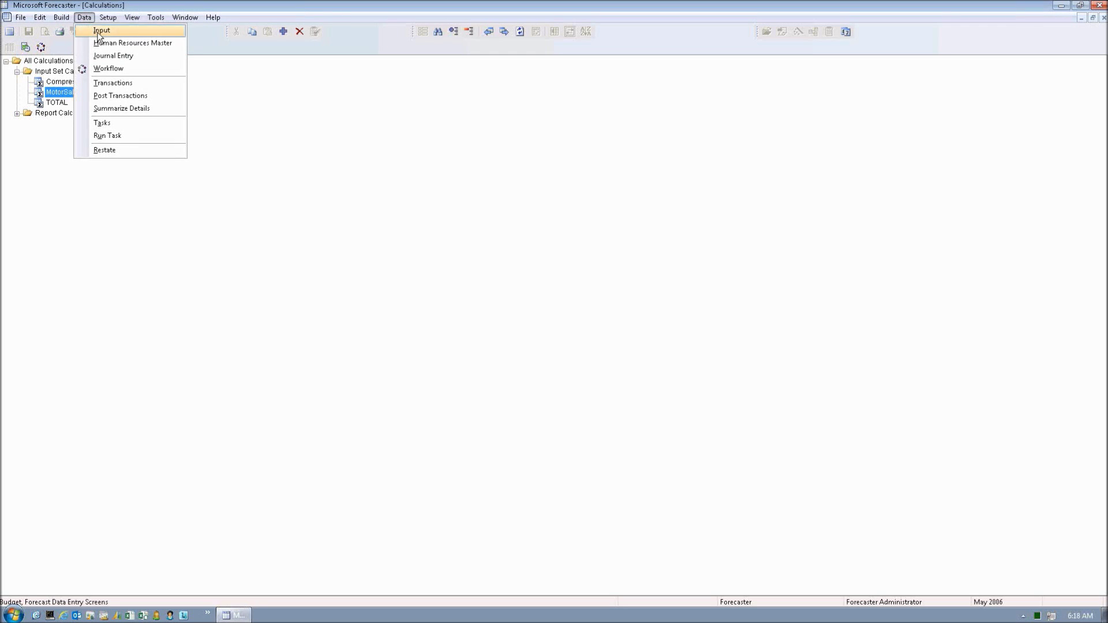
left_click(101, 31)
left_click(628, 277)
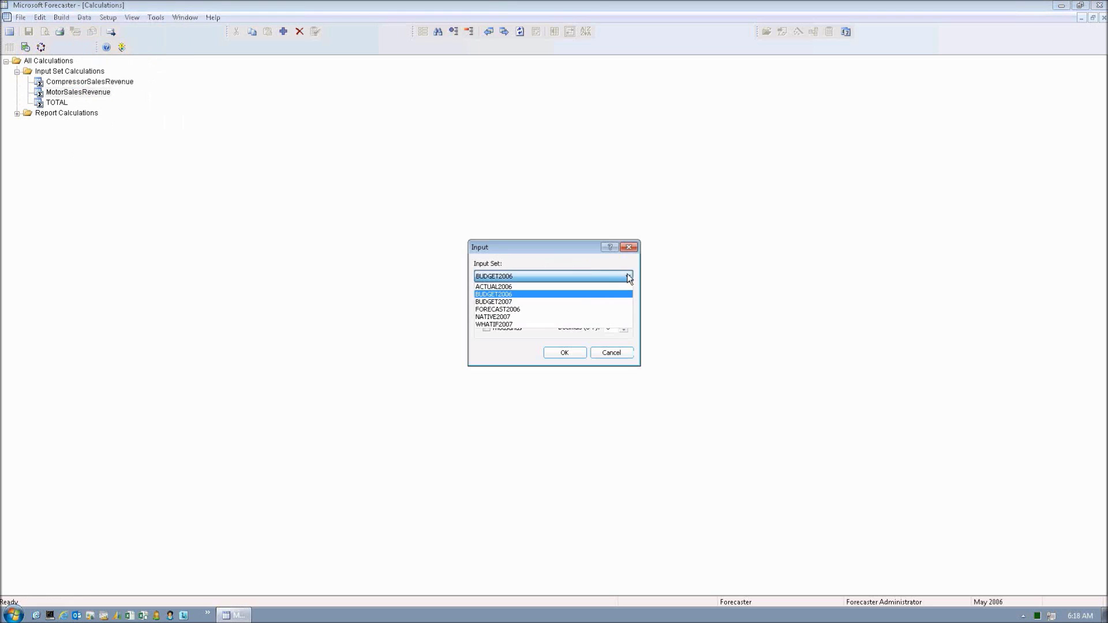
left_click(517, 309)
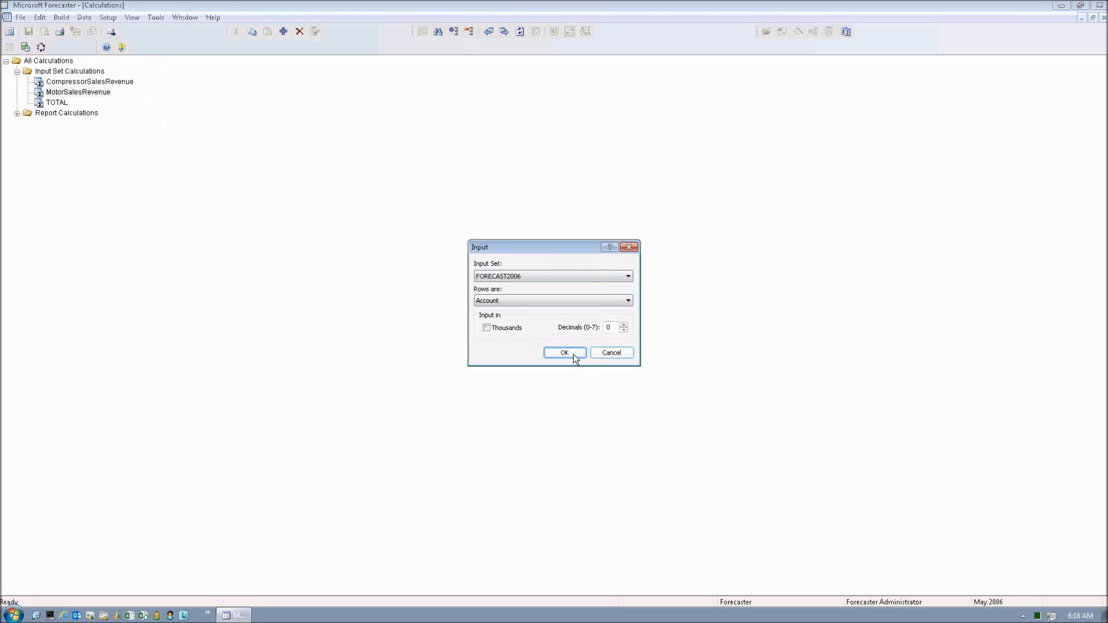
left_click(573, 355)
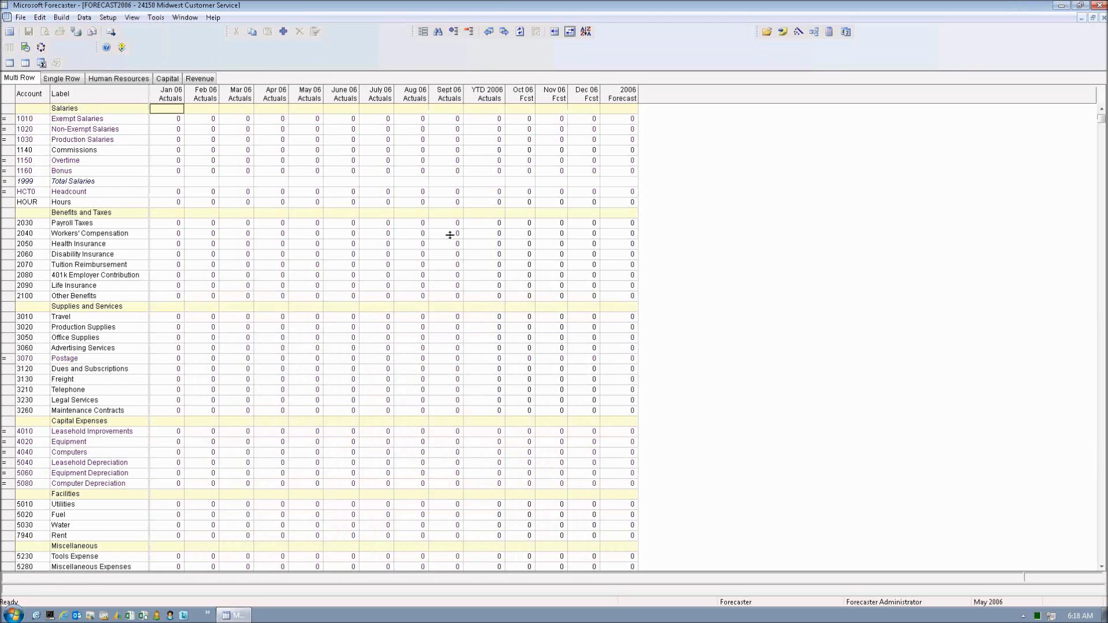
- Switch the FORECAST2006 input screen to department 11010 NY Manufacturing
left_click(771, 32)
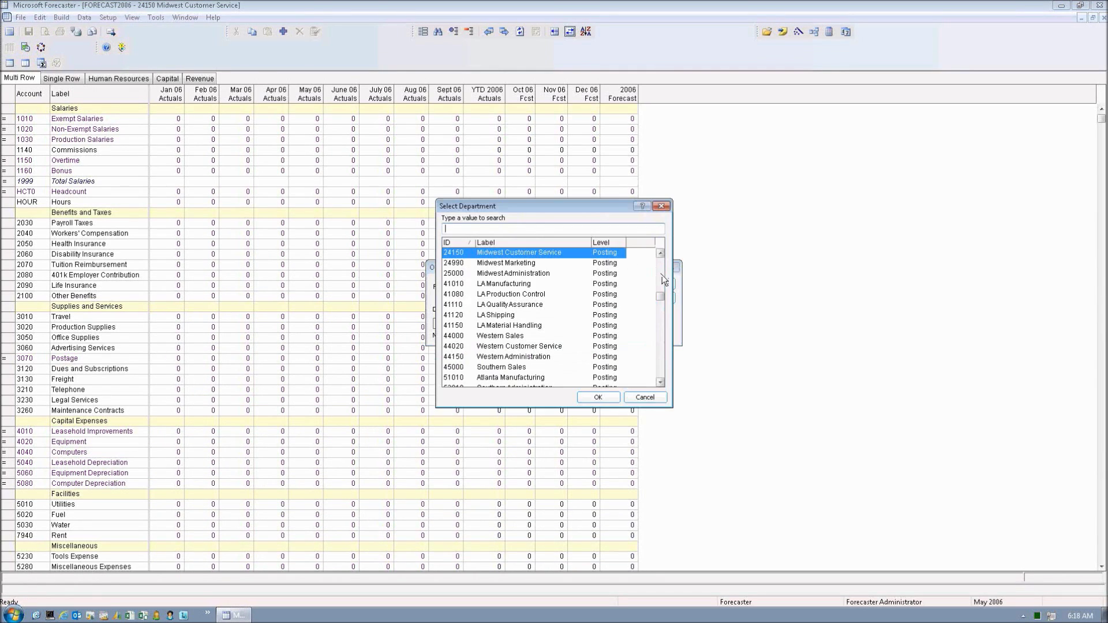
scroll(659, 252, "up", 4)
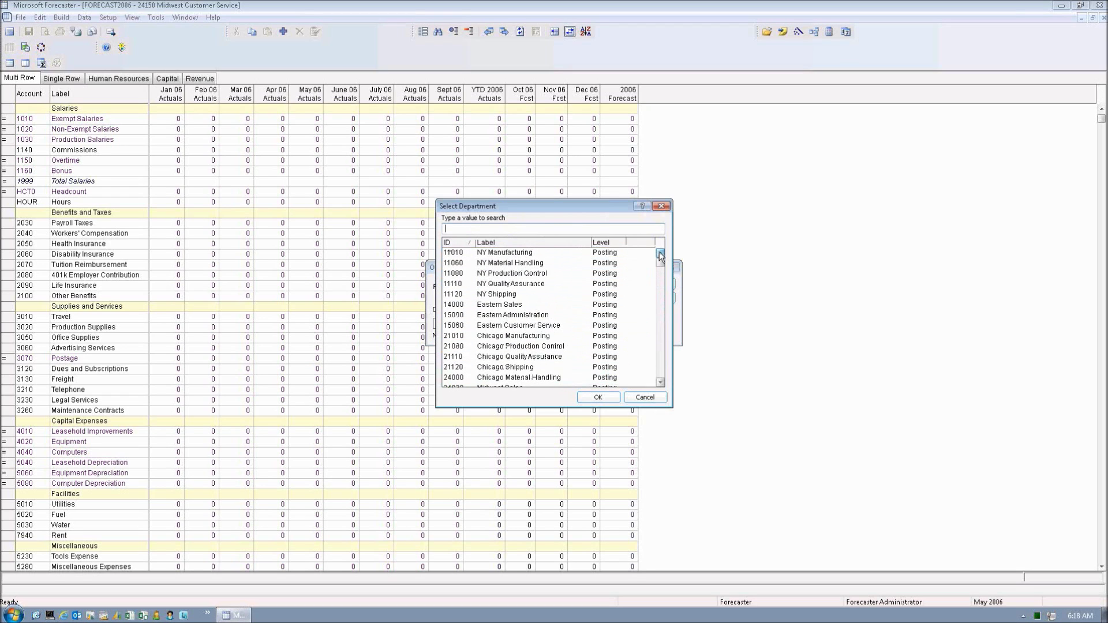
left_click(525, 253)
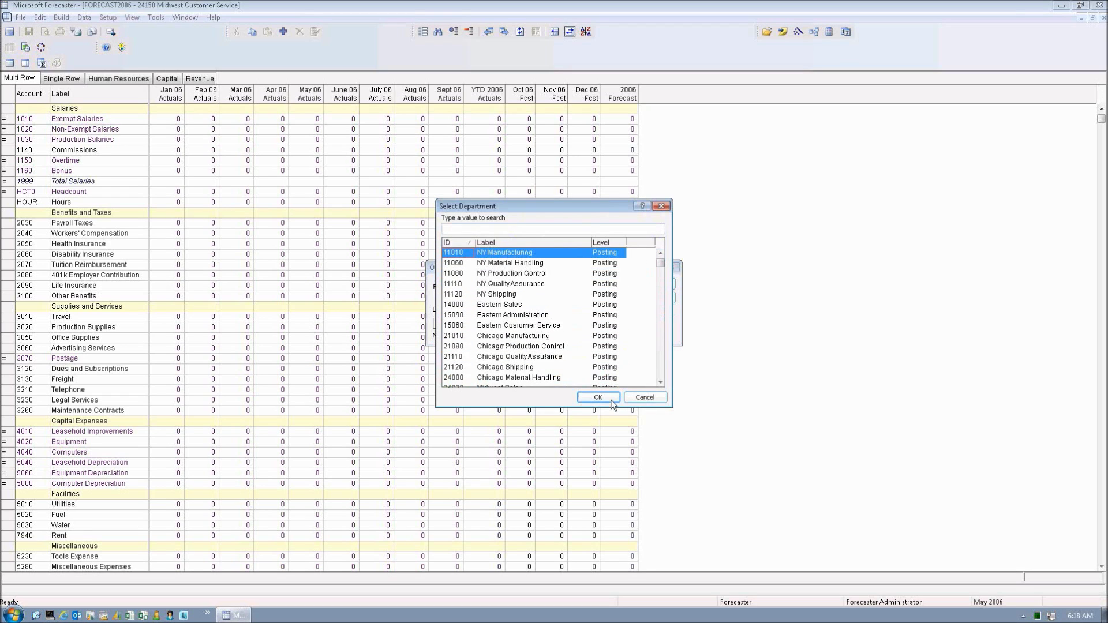
left_click(588, 398)
left_click(639, 283)
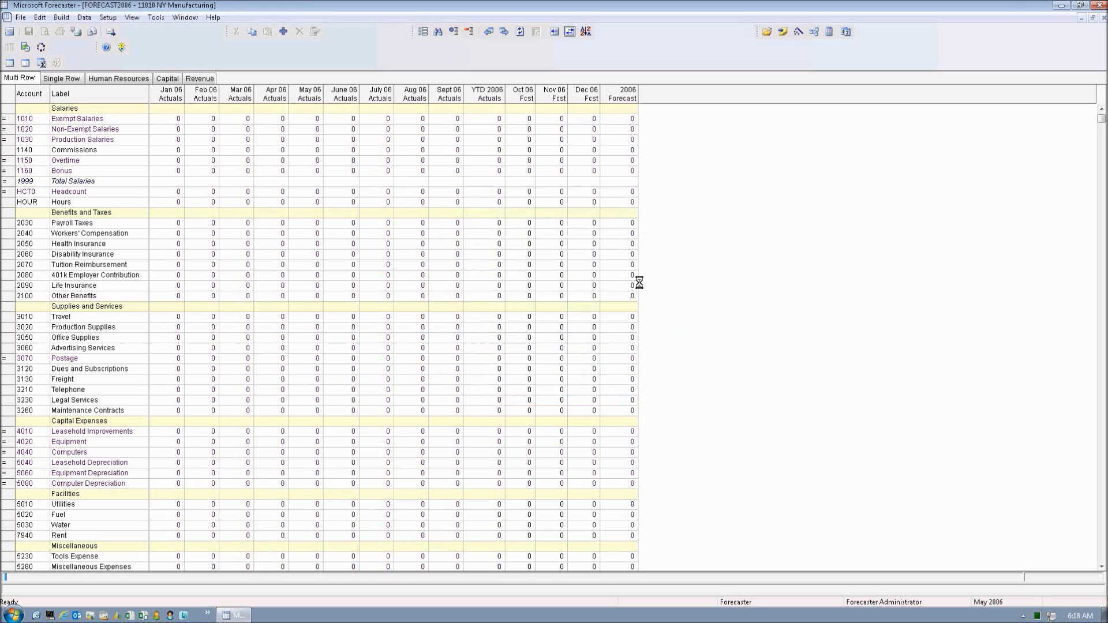